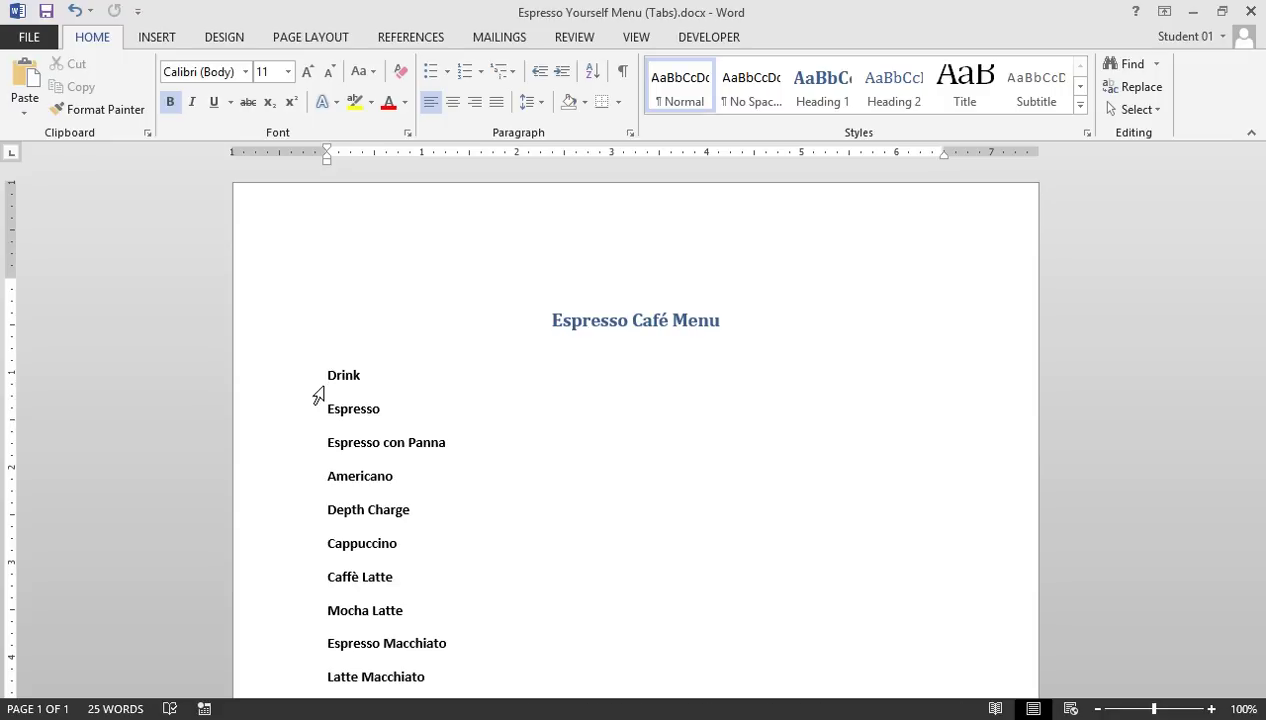
Try a default tab before the Drink heading and cycle the ruler's tab selector back to the left tab type
key("Tab")
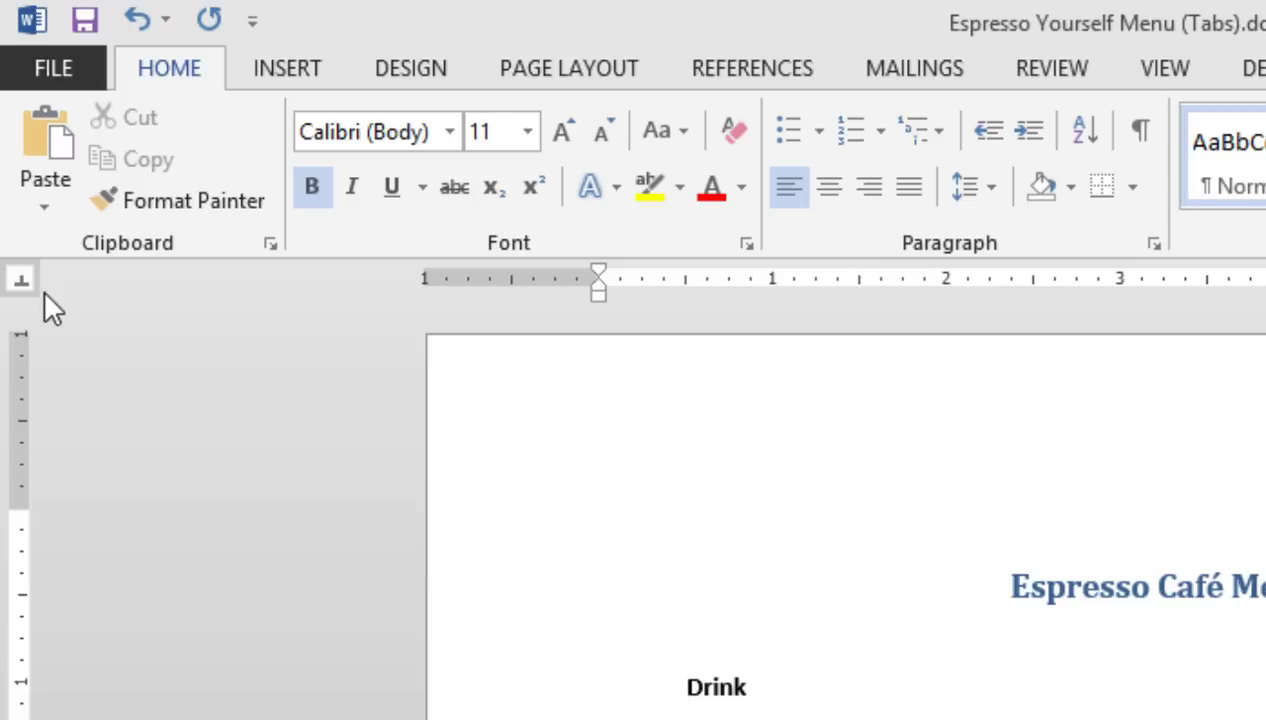
left_click(24, 280)
left_click(30, 284)
left_click(29, 284)
key("BackSpace")
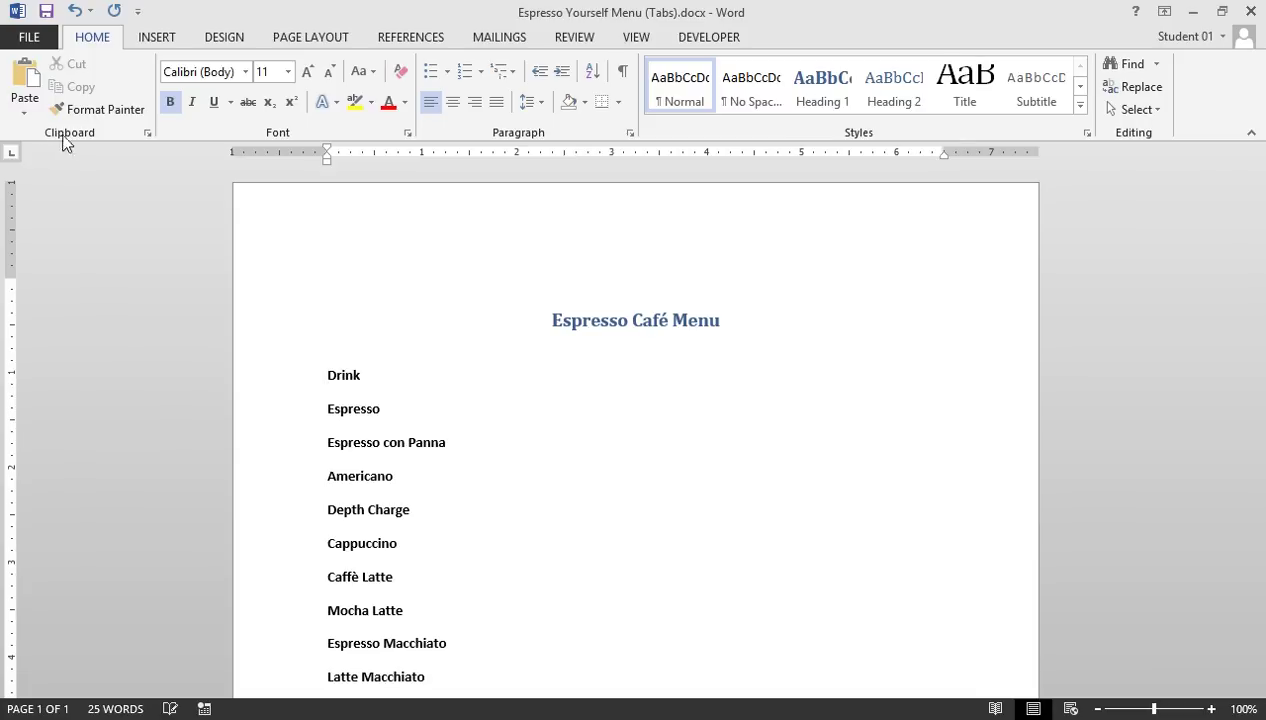
Set a left tab stop at 1 inch for the Drink line and tab the heading over to it
left_click(422, 157)
key("Tab")
Try a left tab stop at 5 inches on the Drink line, and remove it from the ruler
left_click(801, 157)
key("Tab")
left_click_drag(801, 156, 808, 198)
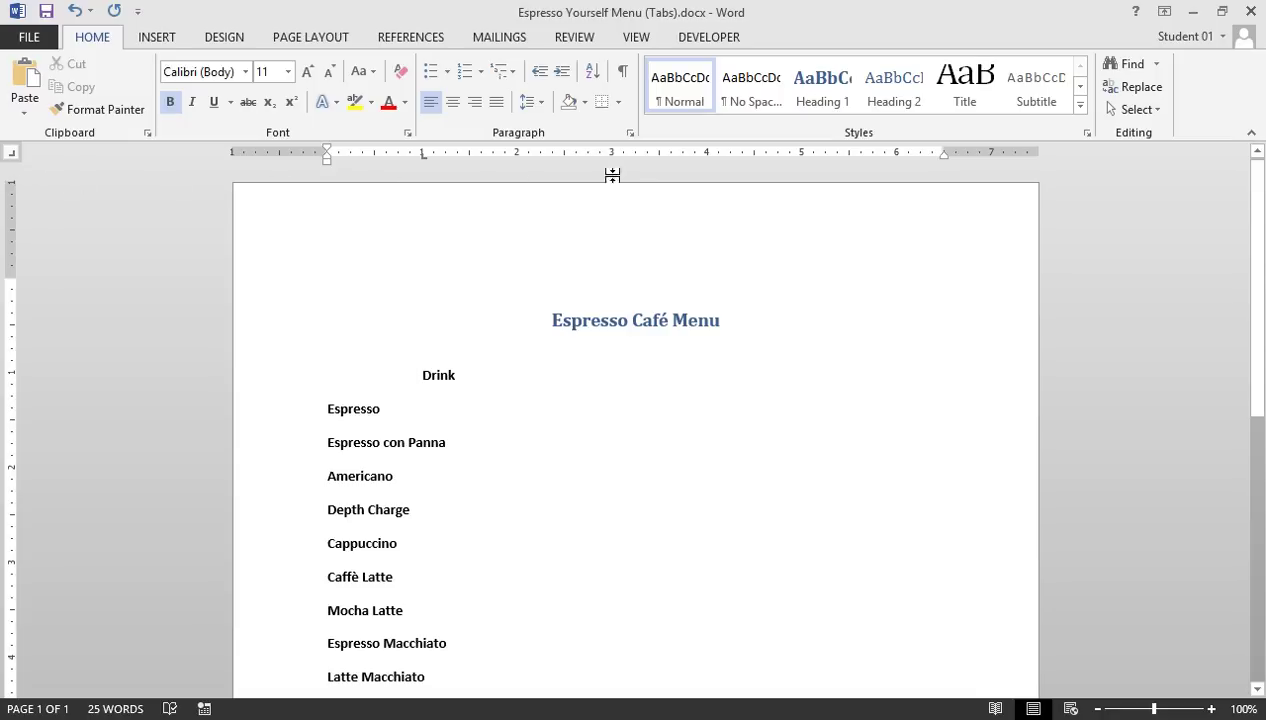
left_click(800, 160)
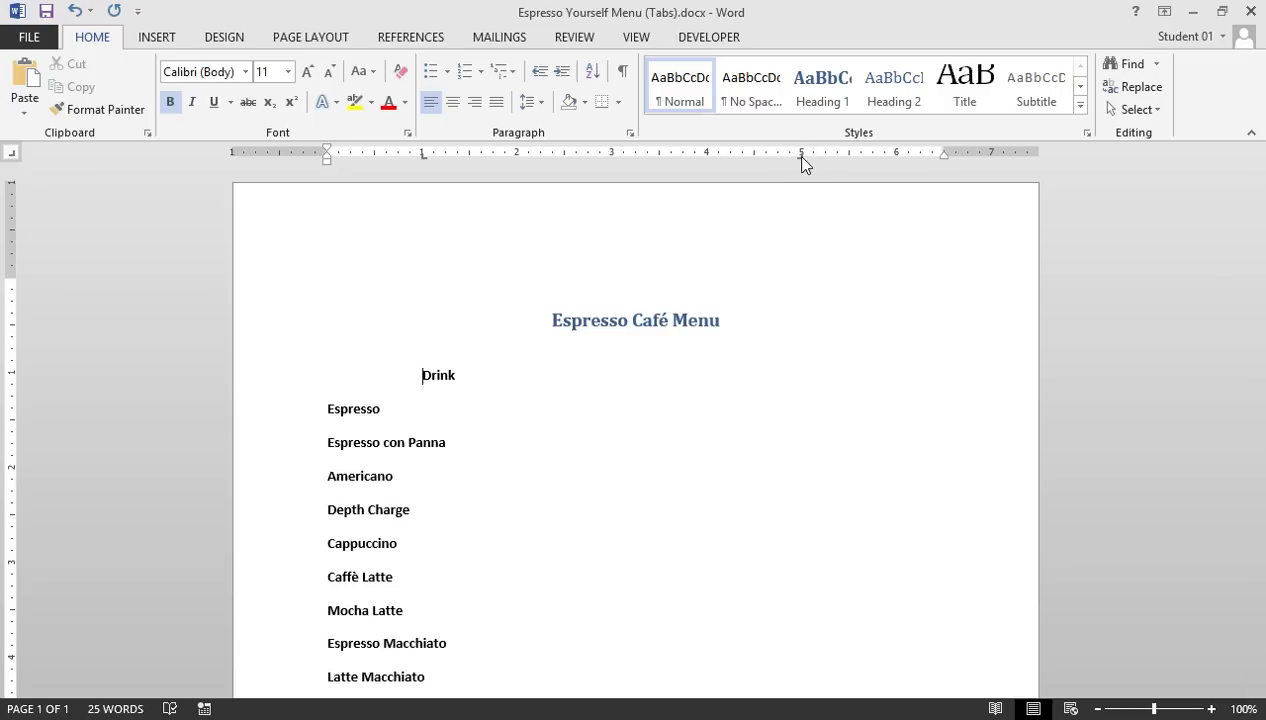
left_click(800, 157)
left_click_drag(797, 158, 808, 198)
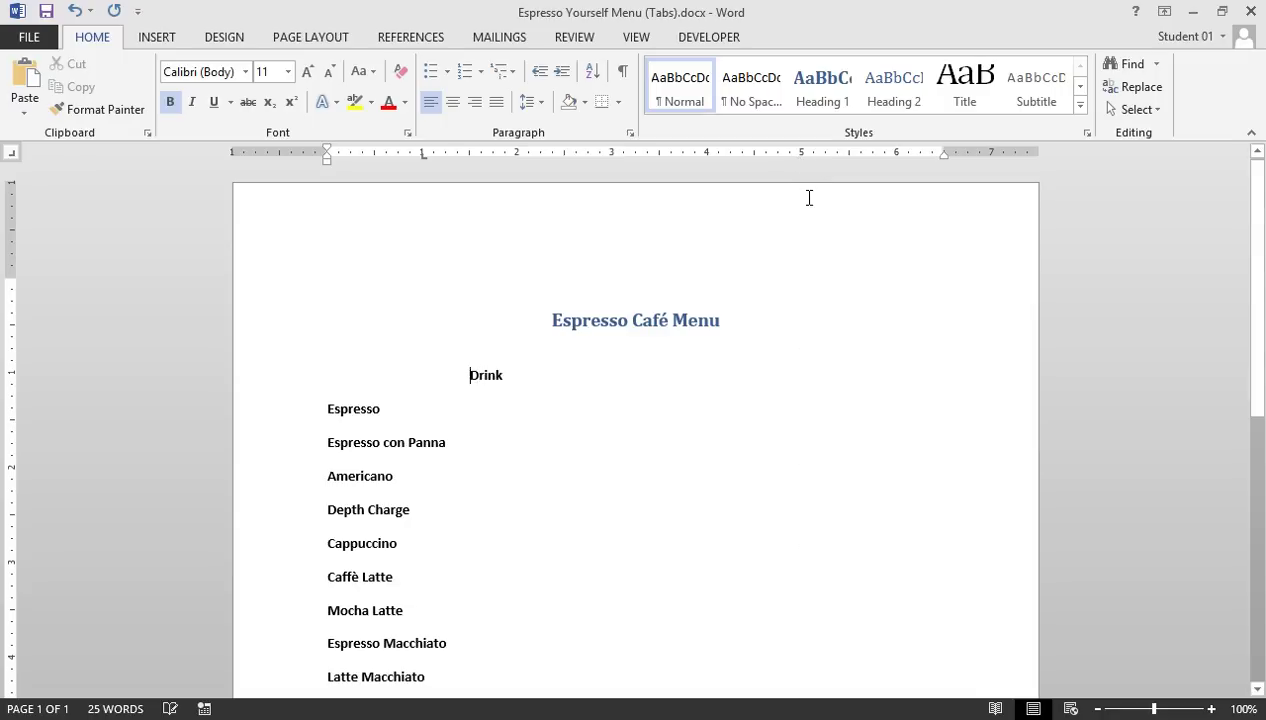
Set a right-aligned tab stop at 5.5 inches with no leader for the Drink line
left_click(602, 379)
right_click(591, 377)
left_click(652, 514)
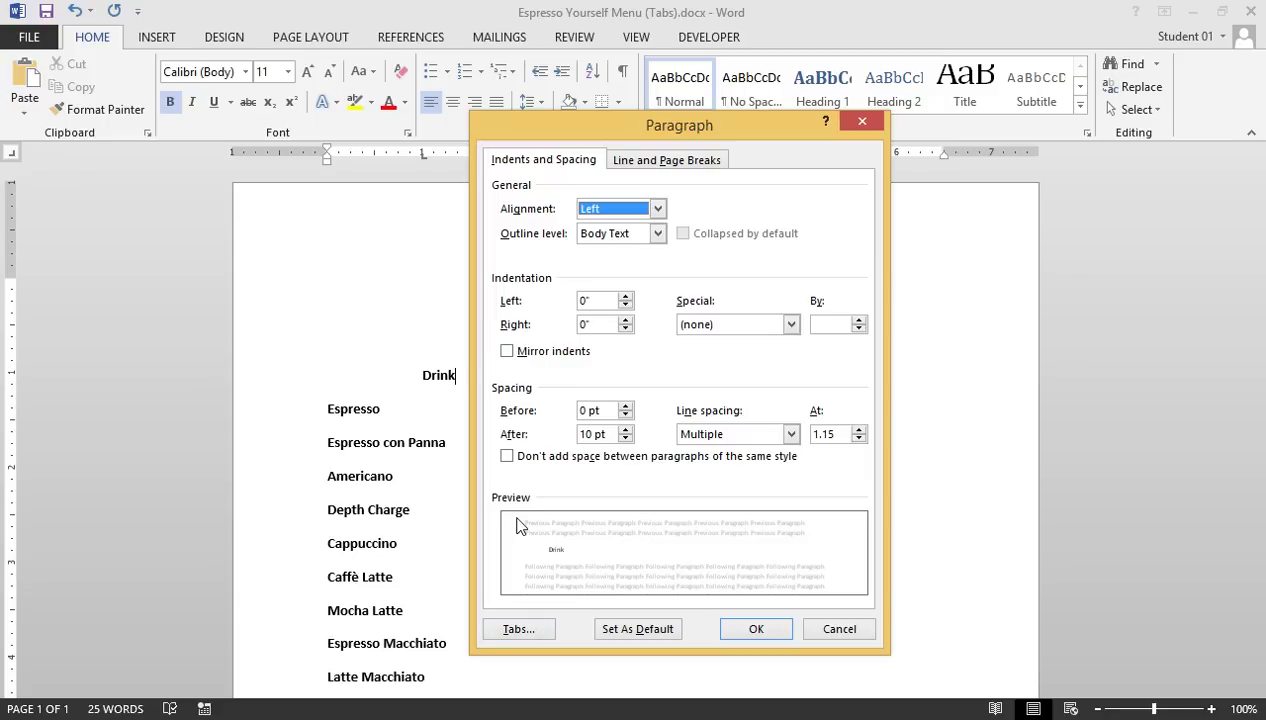
left_click(515, 628)
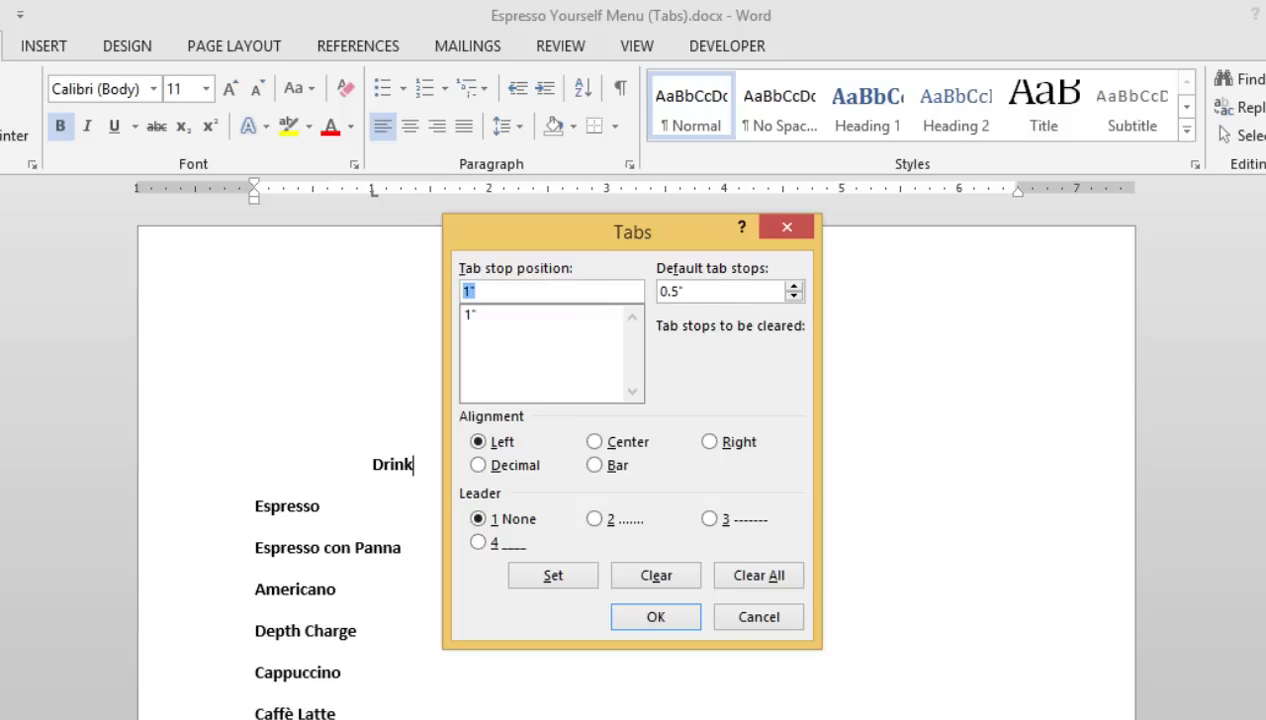
type("5.5")
left_click(711, 442)
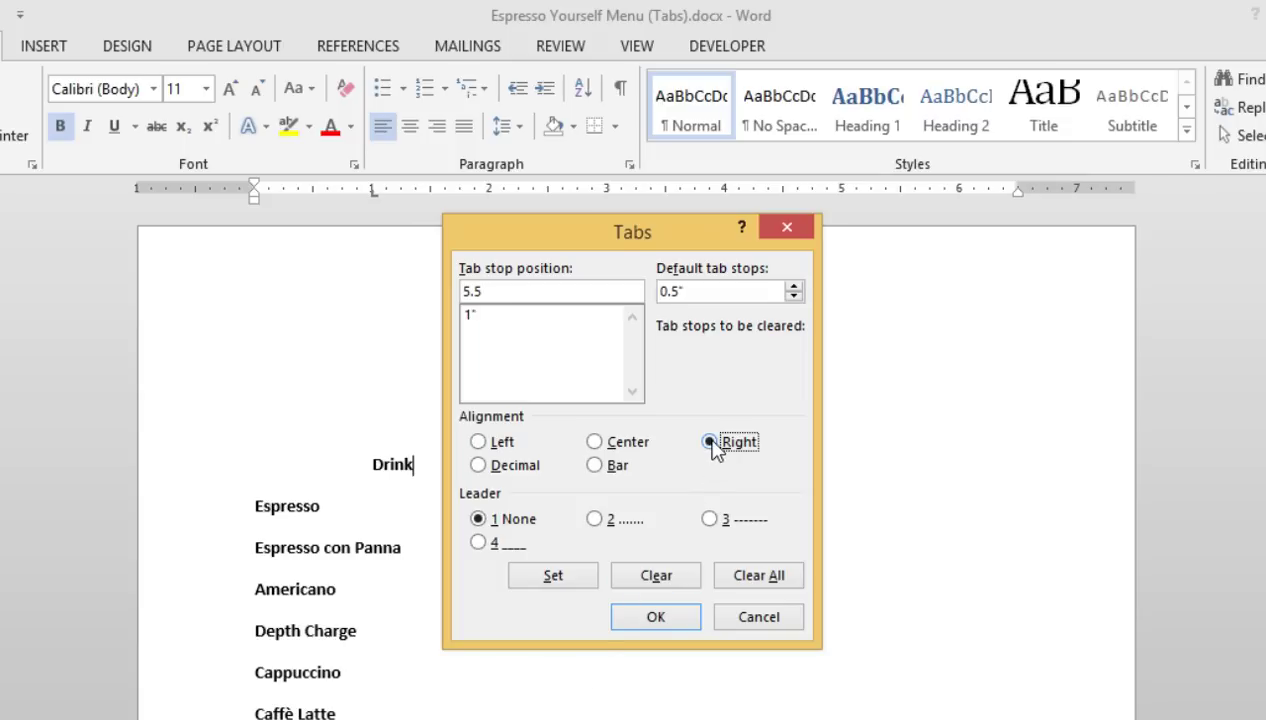
left_click(578, 578)
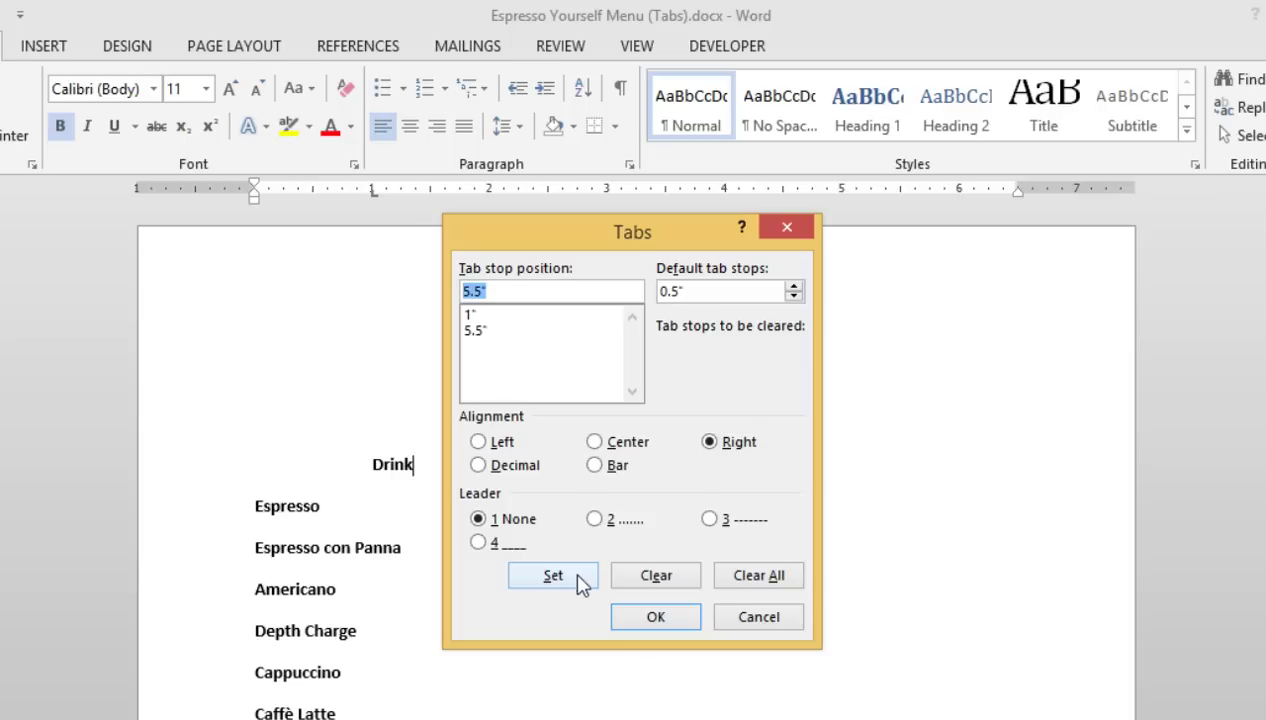
left_click(652, 616)
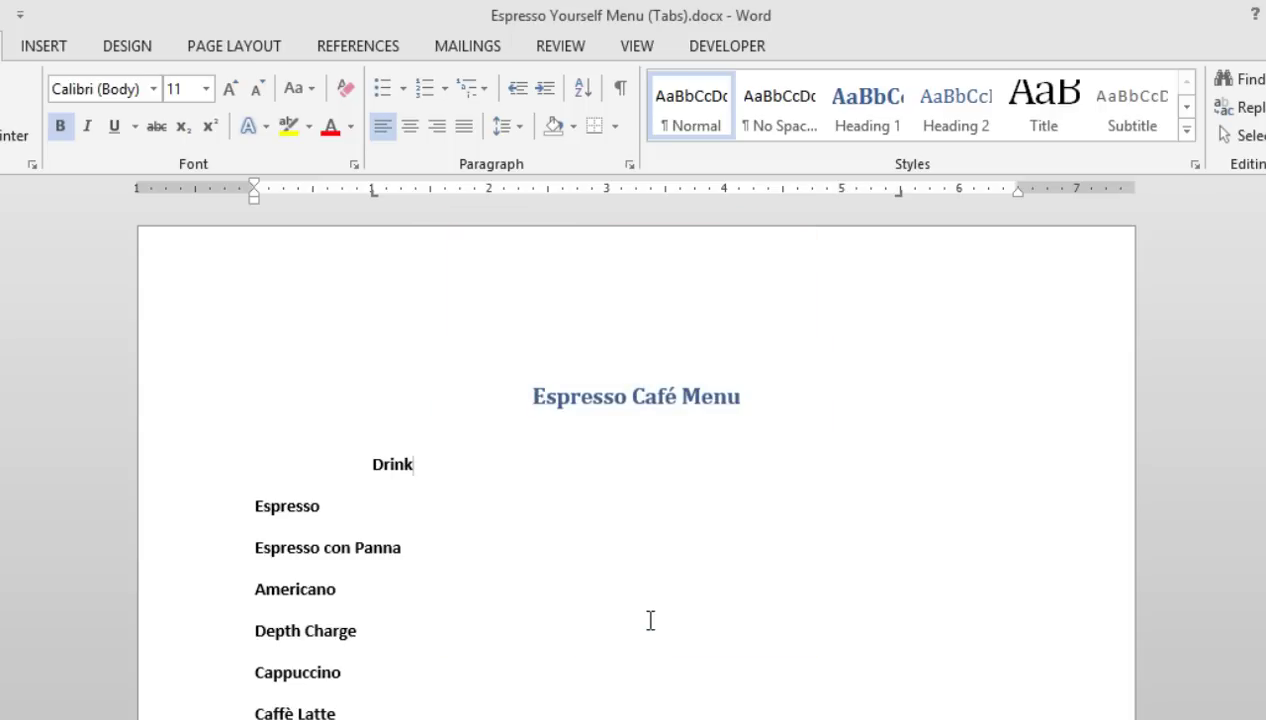
Add the heading "Price Single/Double" at the Drink line's right tab stop and show the formatting marks
key("Tab")
type("Price Single/Double")
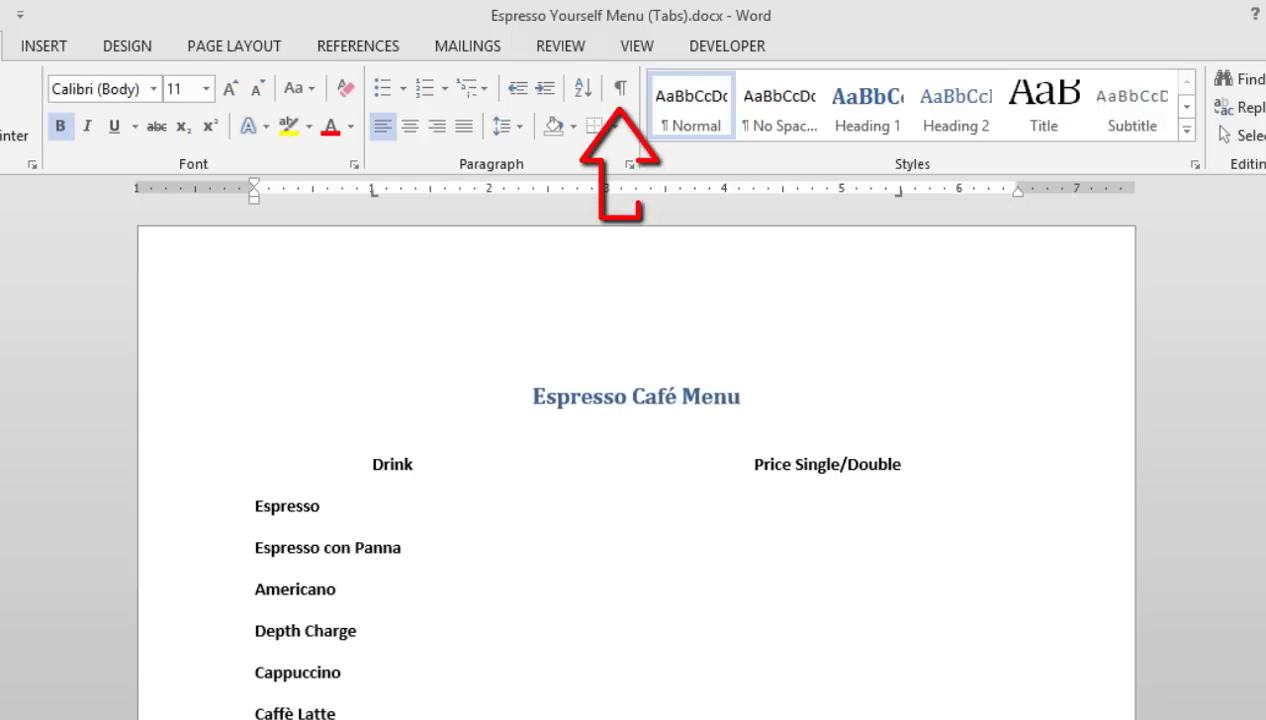
left_click(621, 90)
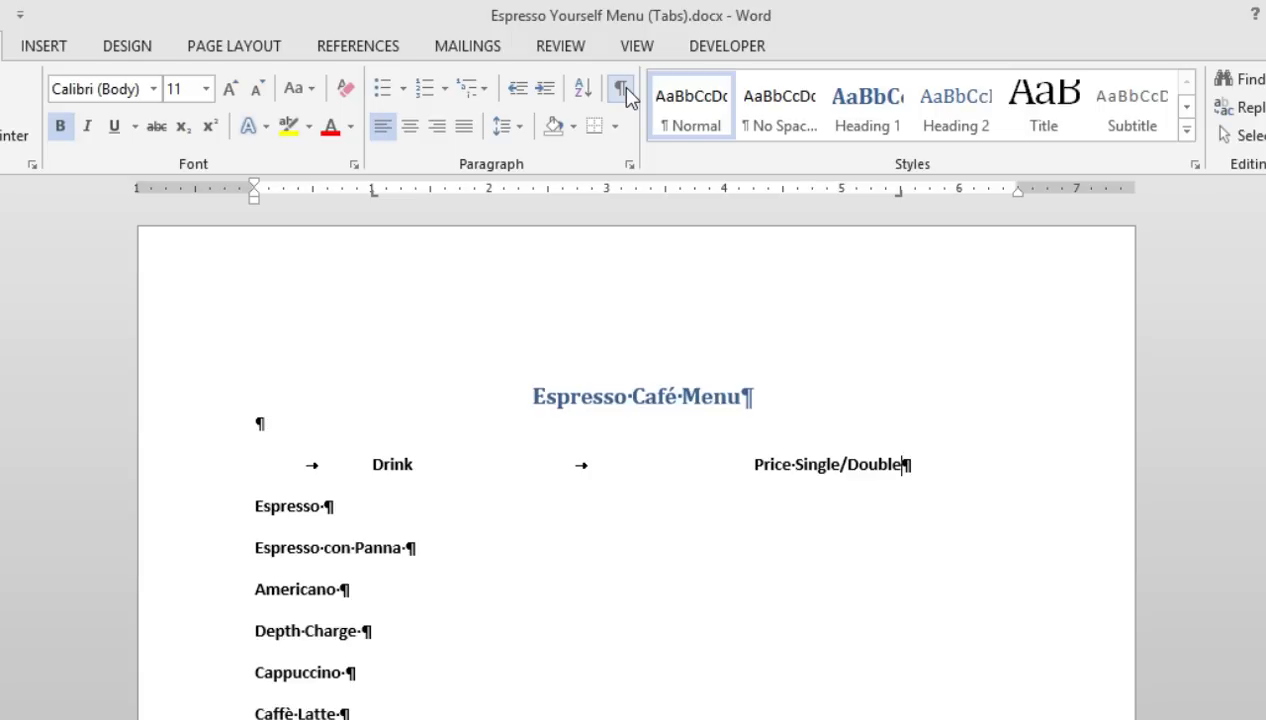
Add a left-aligned tab stop at 0.5 inches with no leader to the Espresso line
left_click(373, 525)
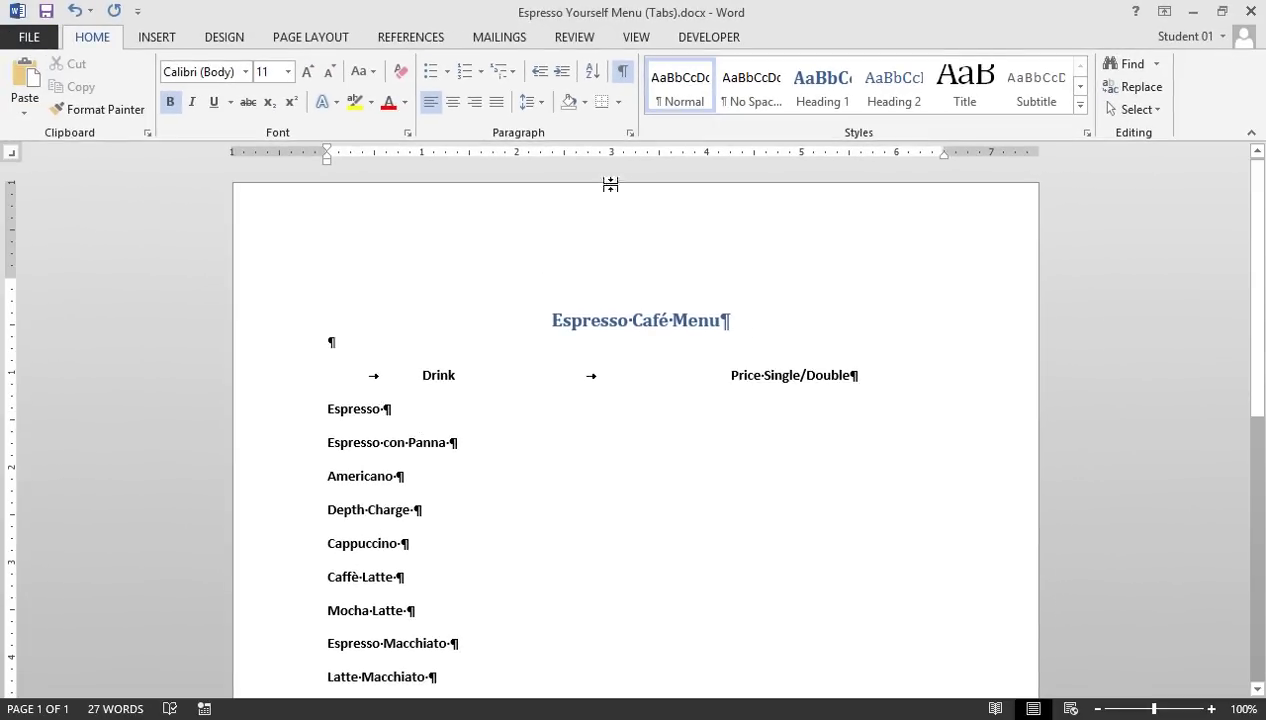
left_click(629, 149)
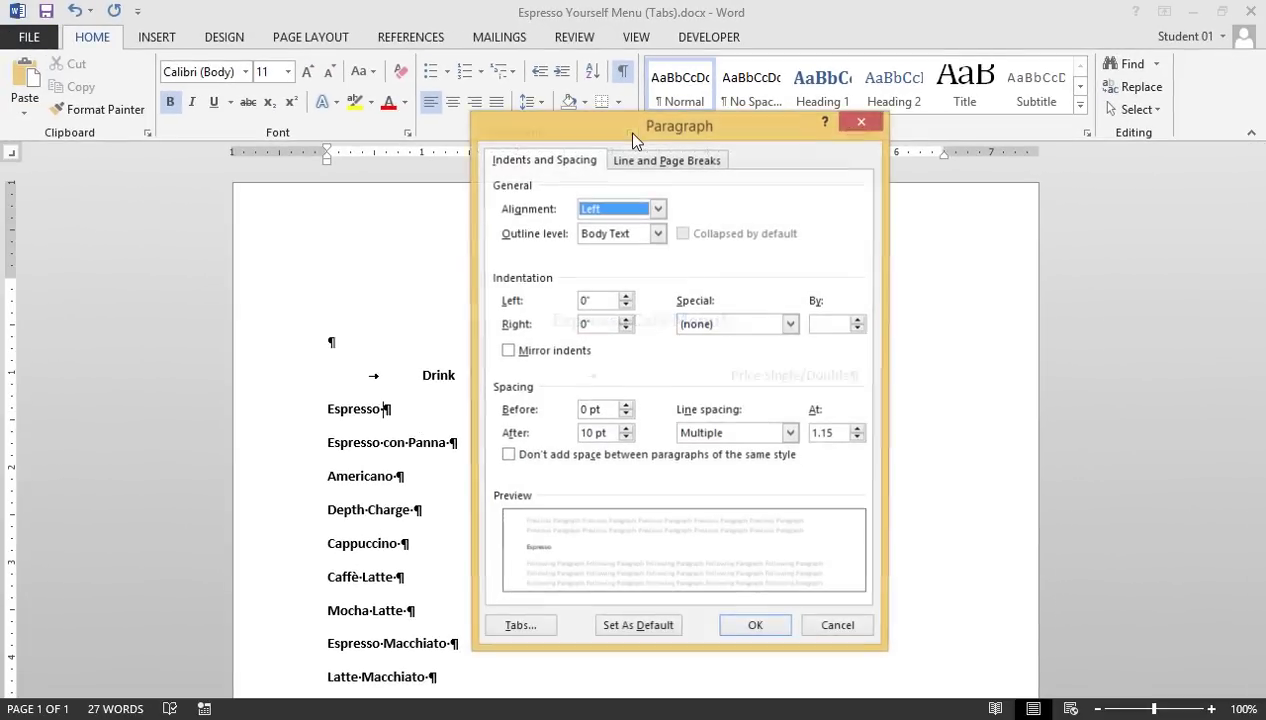
left_click(521, 625)
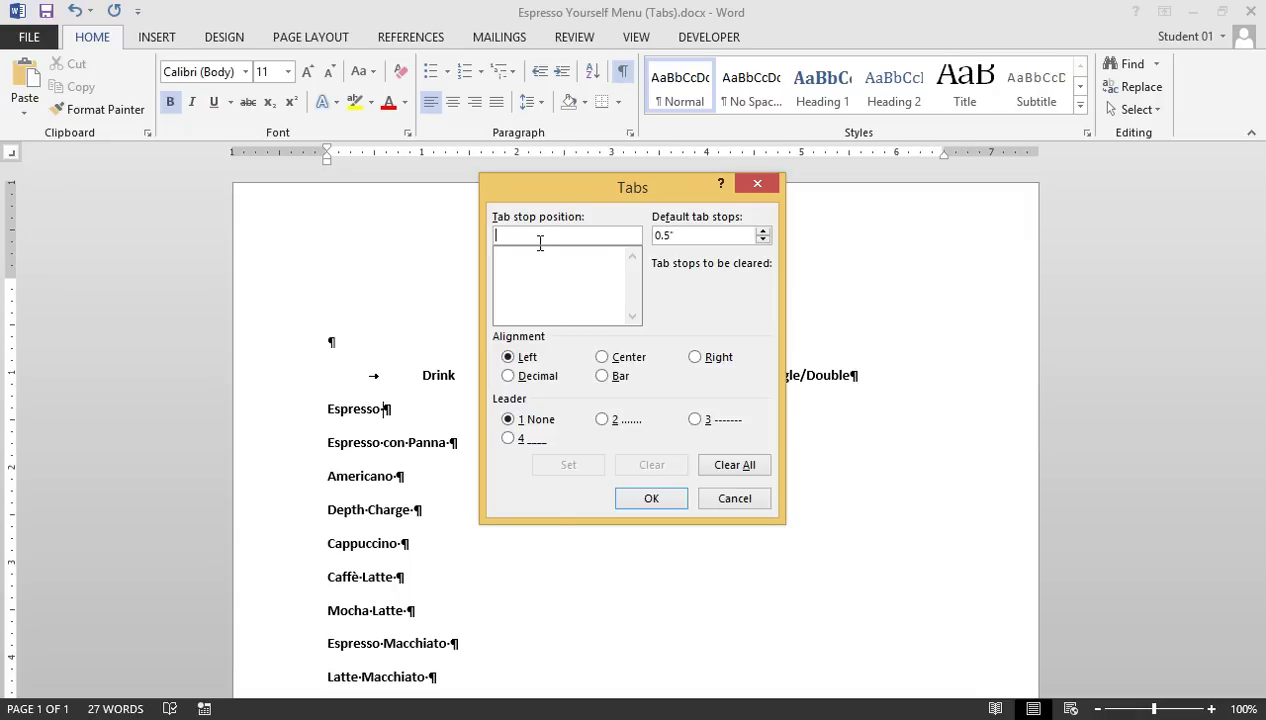
type(".5")
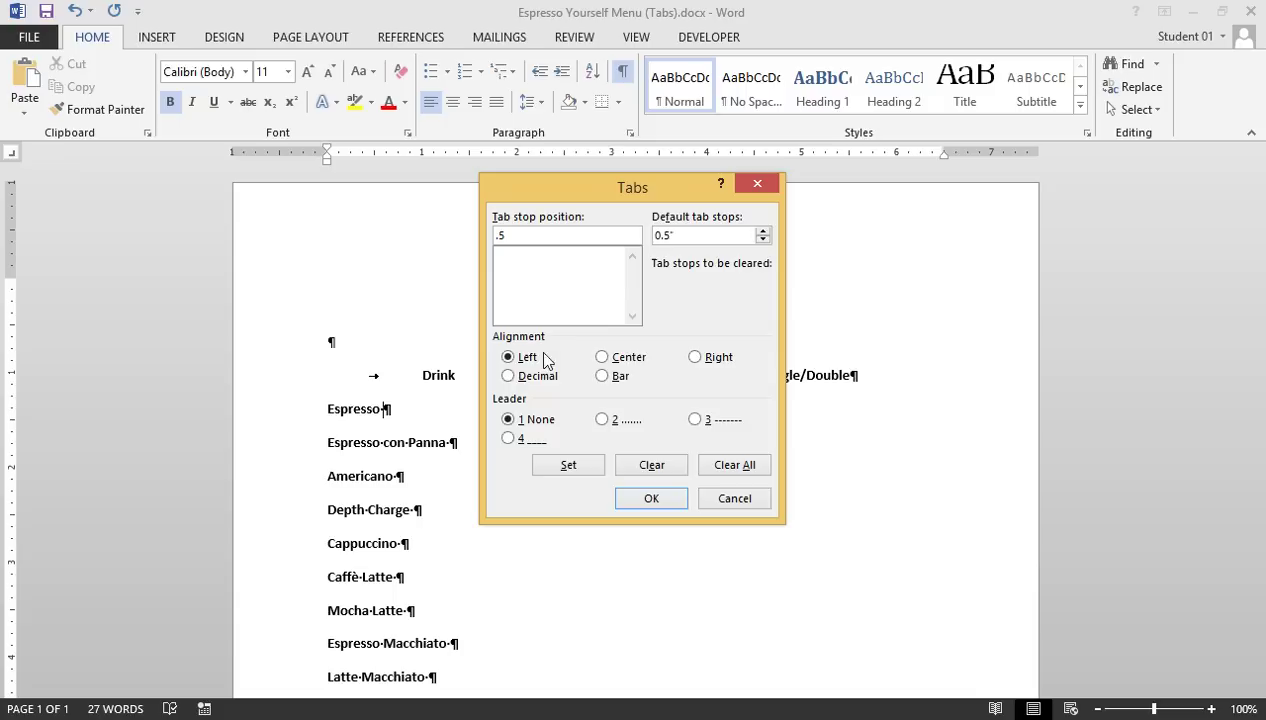
left_click(549, 468)
Add a decimal tab stop at 5.5 inches with a dotted leader to the Espresso line
left_click(558, 243)
key("BackSpace")
key("BackSpace")
key("BackSpace")
type("5.5")
left_click(508, 376)
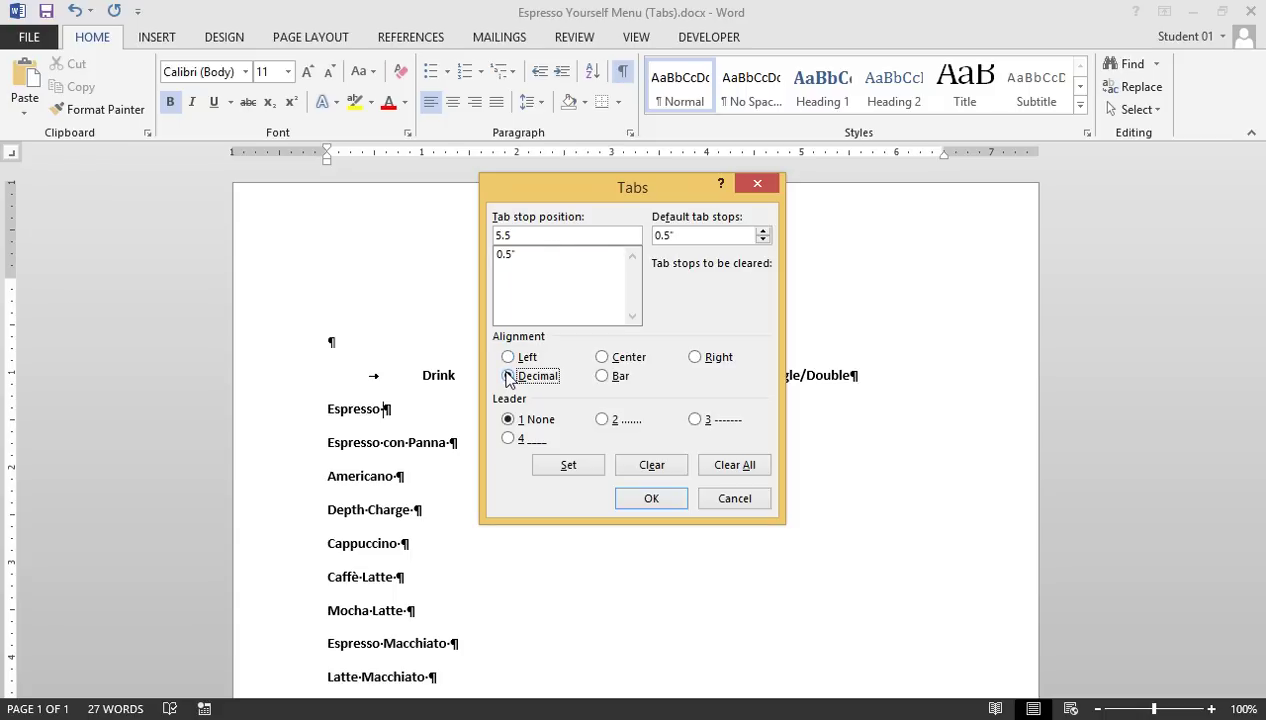
left_click(602, 419)
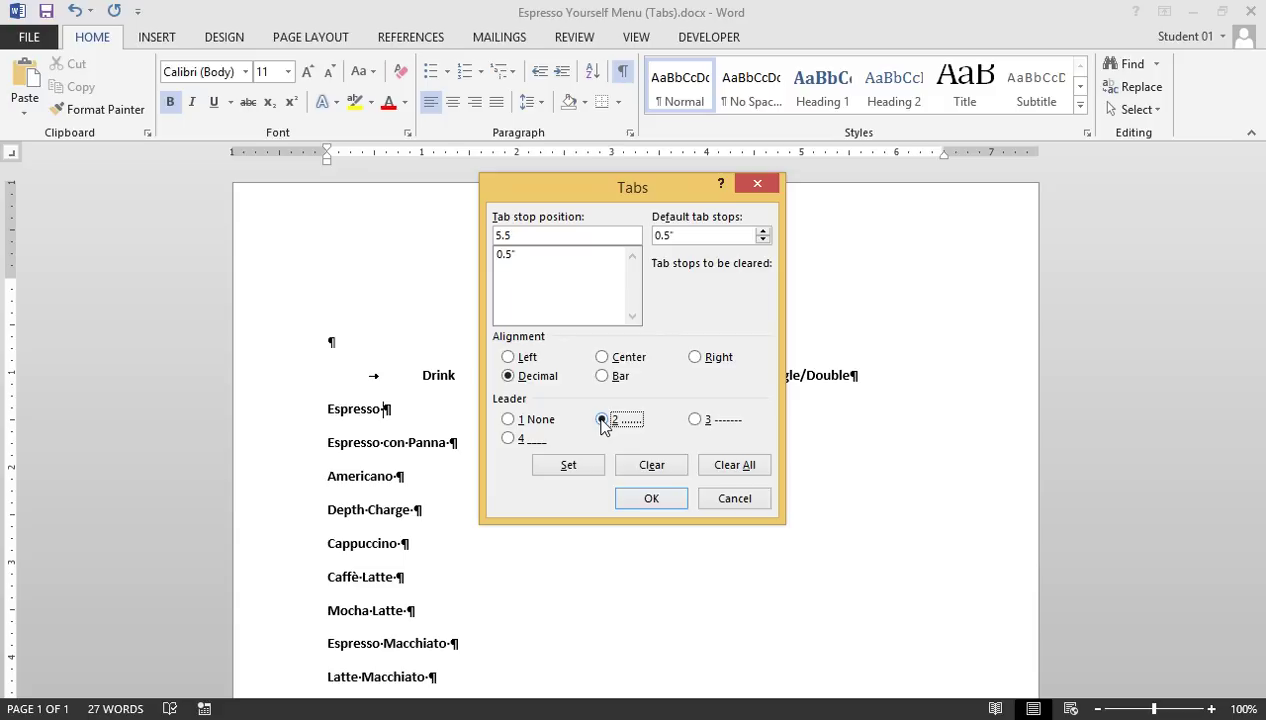
left_click(570, 465)
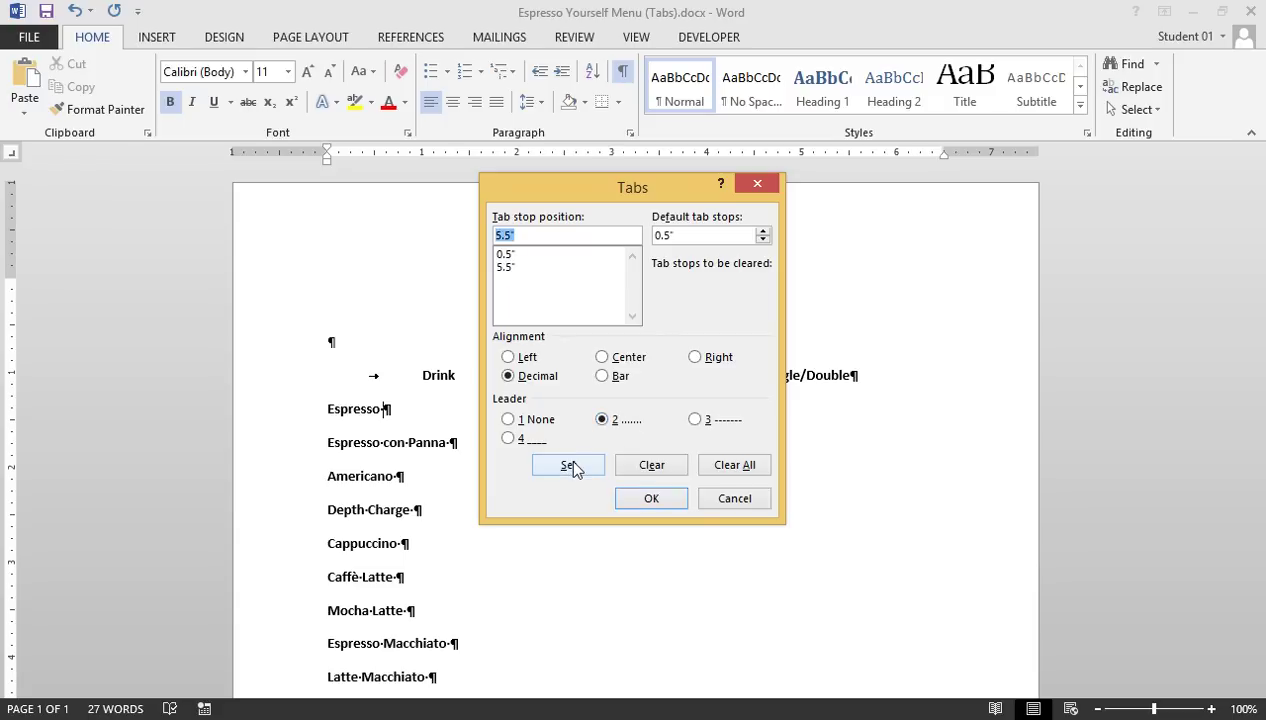
left_click(645, 499)
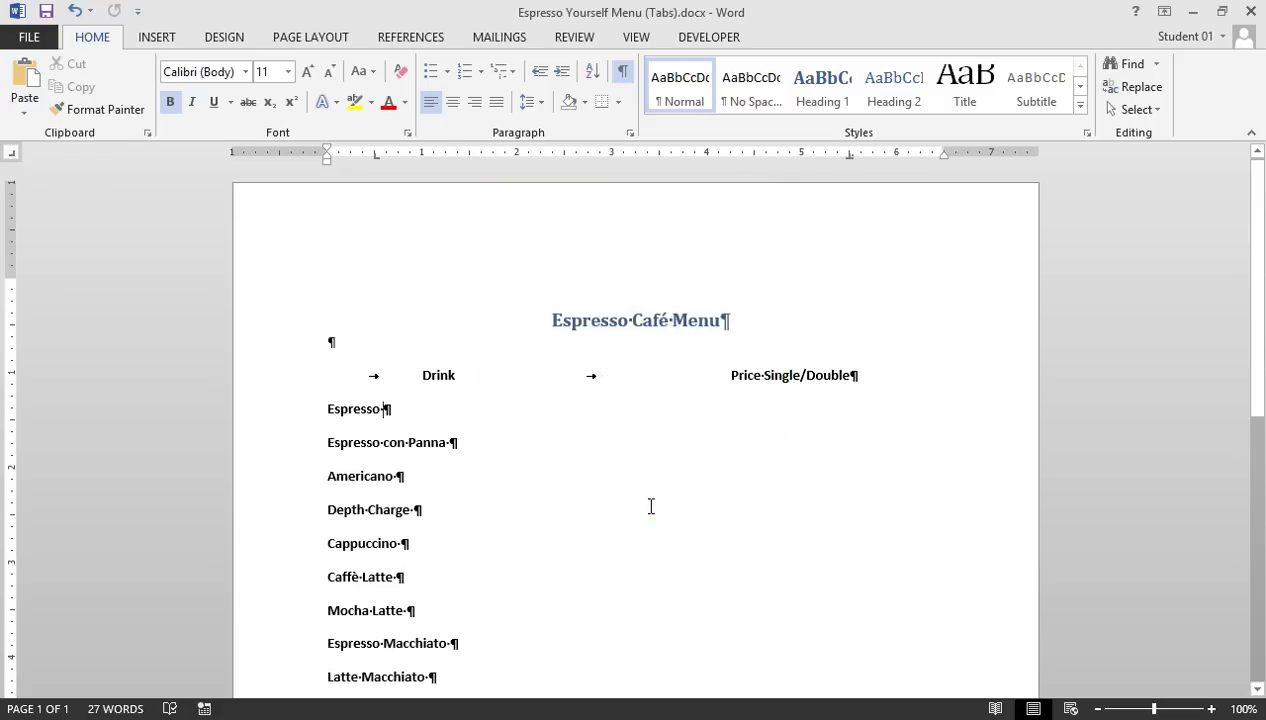
Enter the prices $1.84/$2.24 for Espresso at the decimal tab stop
key("Tab")
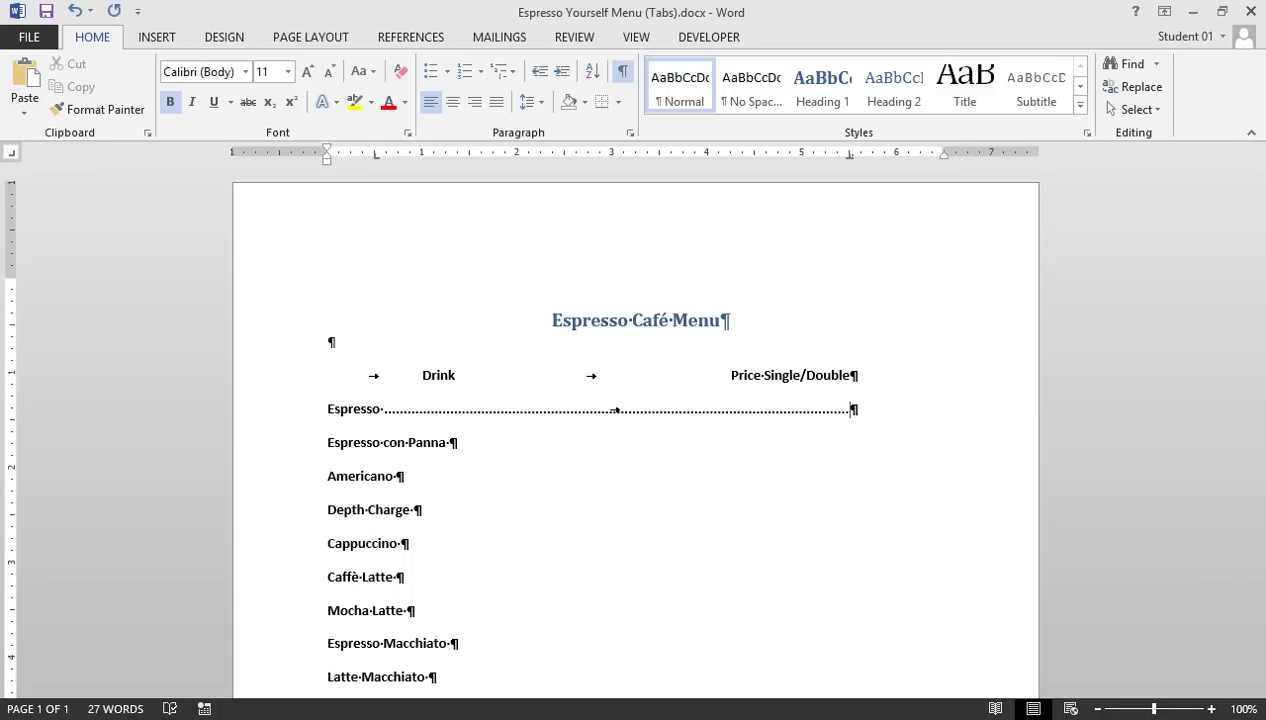
type("$1.84/$2.24")
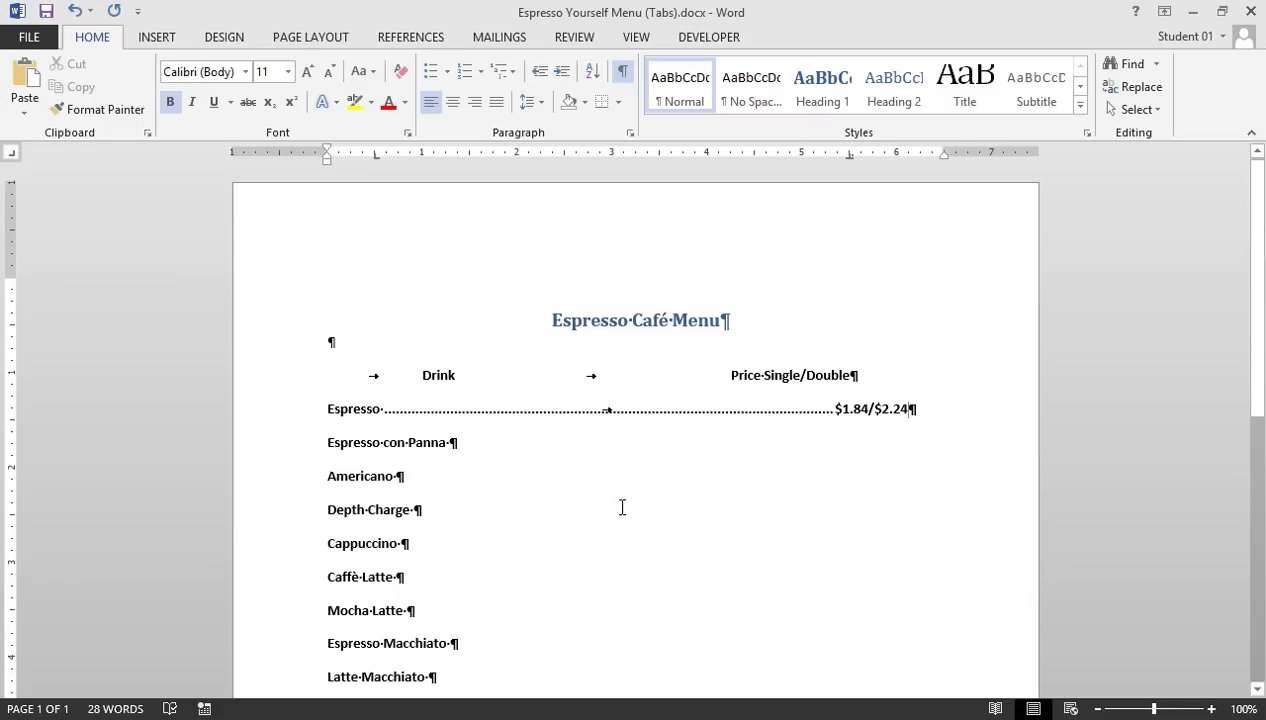
right_click(481, 452)
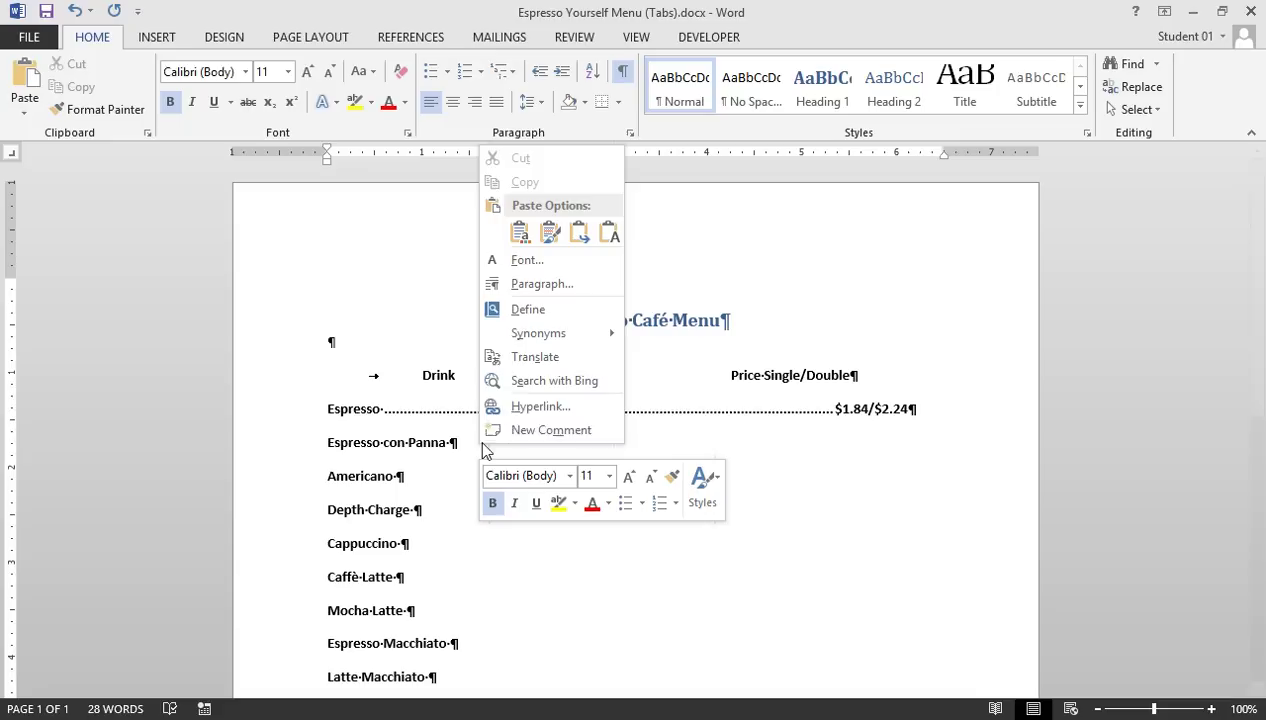
left_click(524, 284)
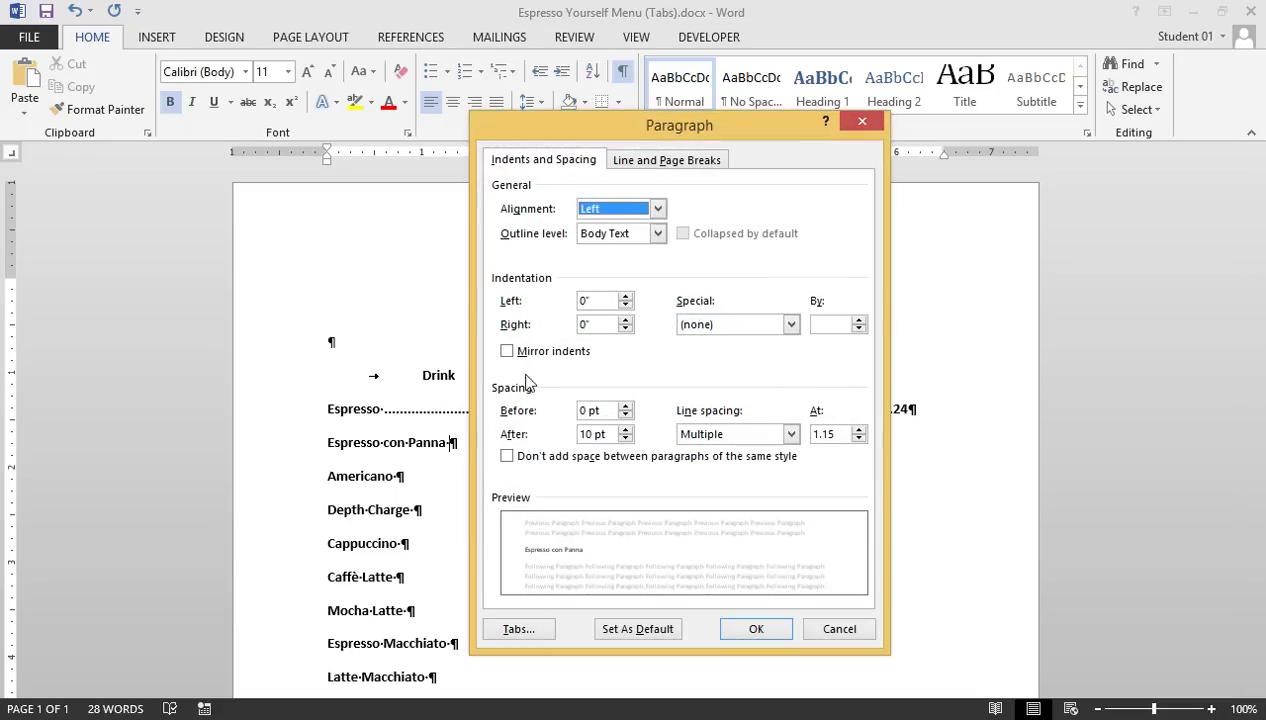
left_click(520, 627)
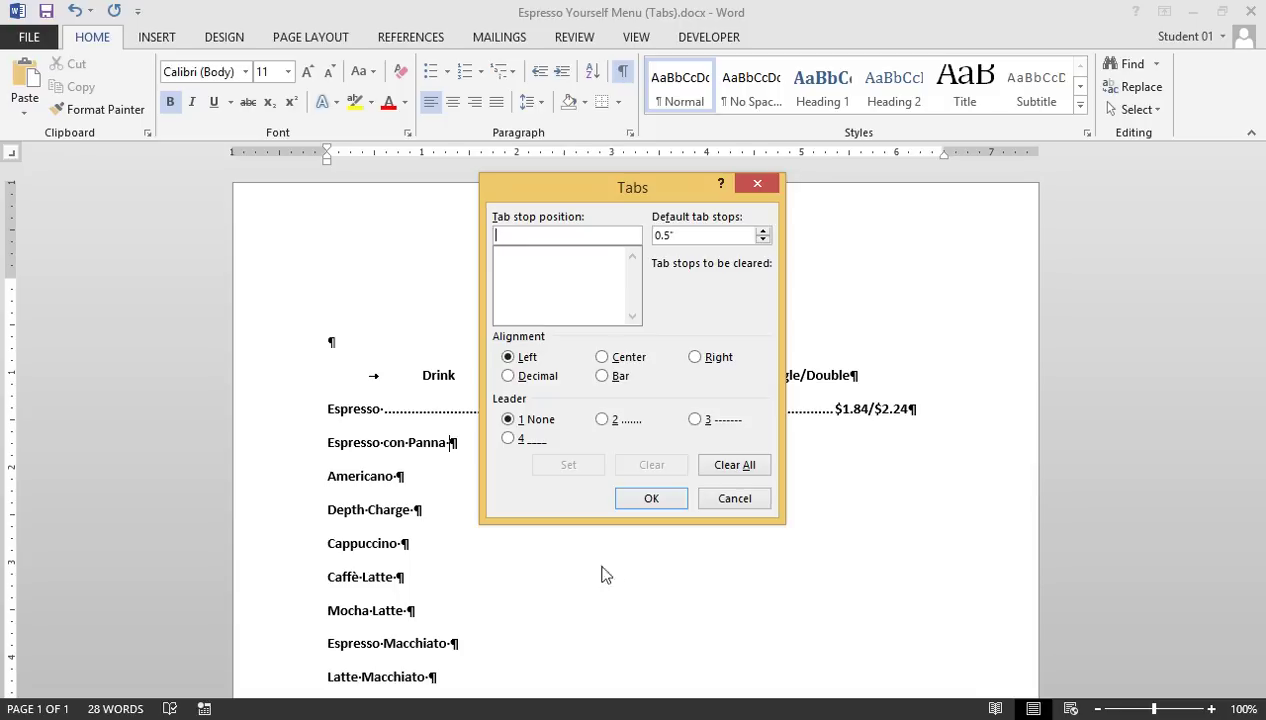
left_click(732, 500)
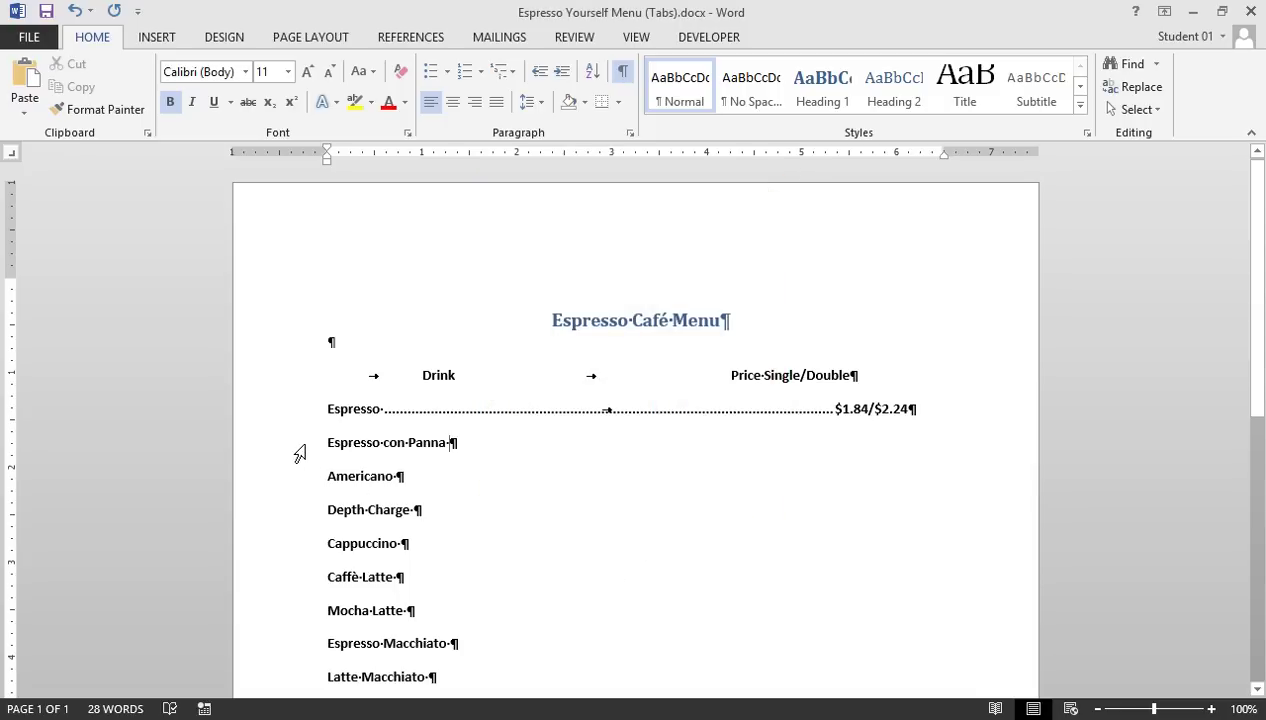
Add a left-aligned tab stop at 0.5 inches to all drink lines from Espresso con Panna to Café Au Lait
left_click_drag(296, 446, 455, 557)
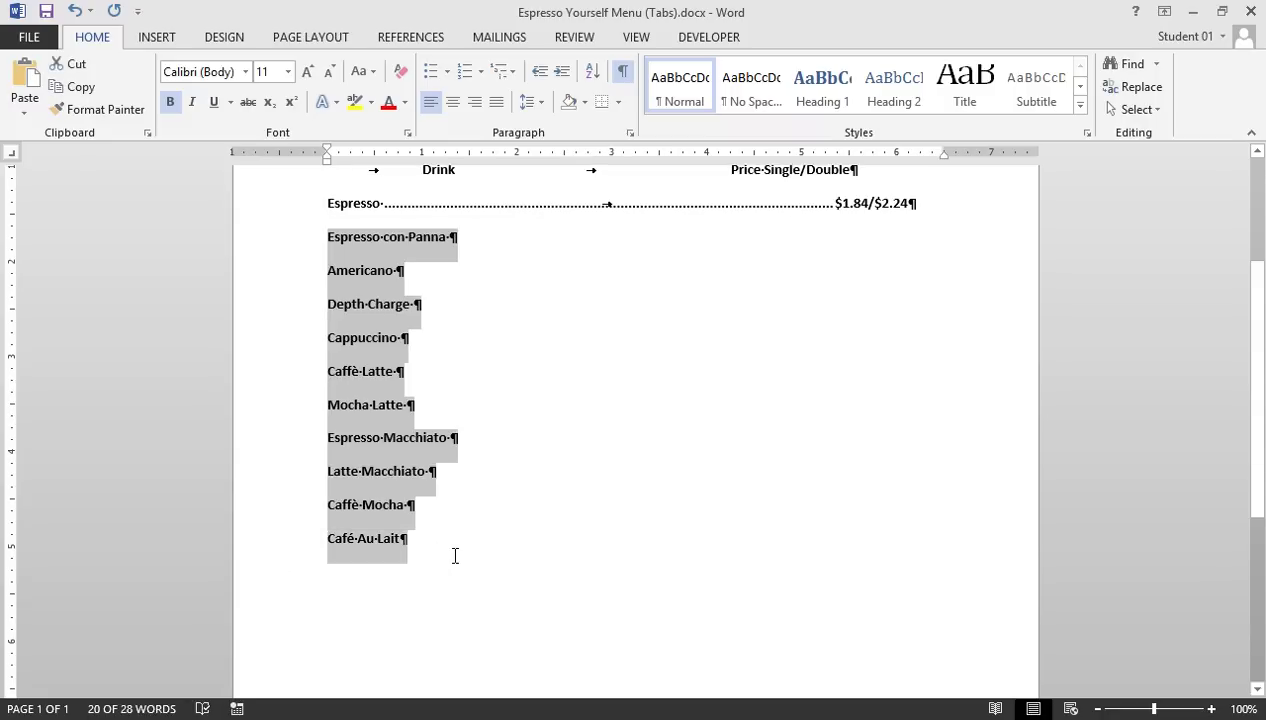
right_click(391, 466)
left_click(439, 313)
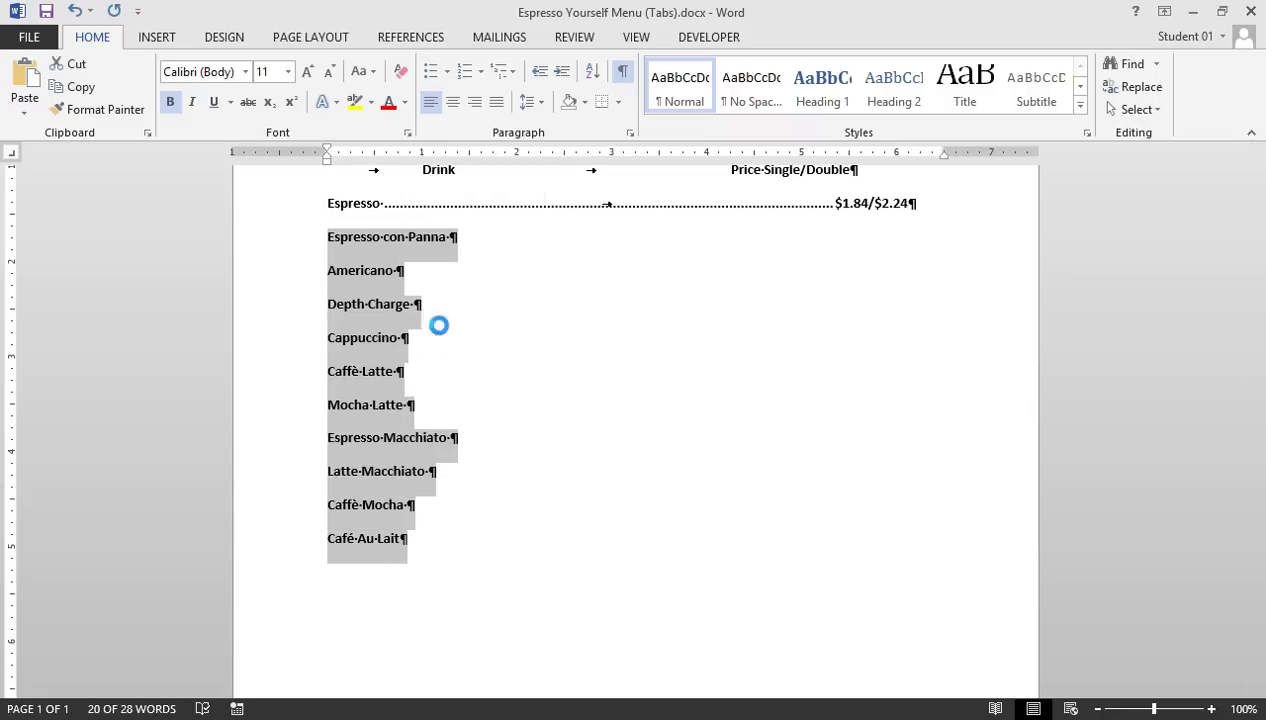
left_click(501, 634)
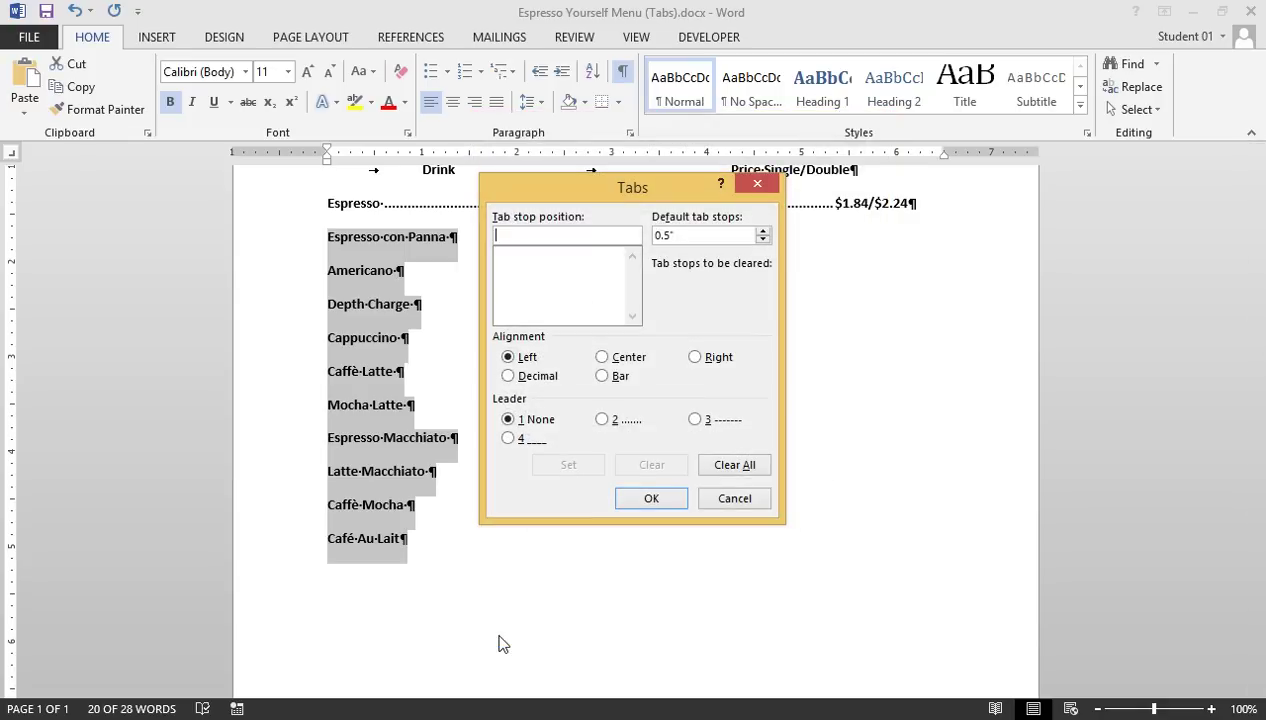
type(".5")
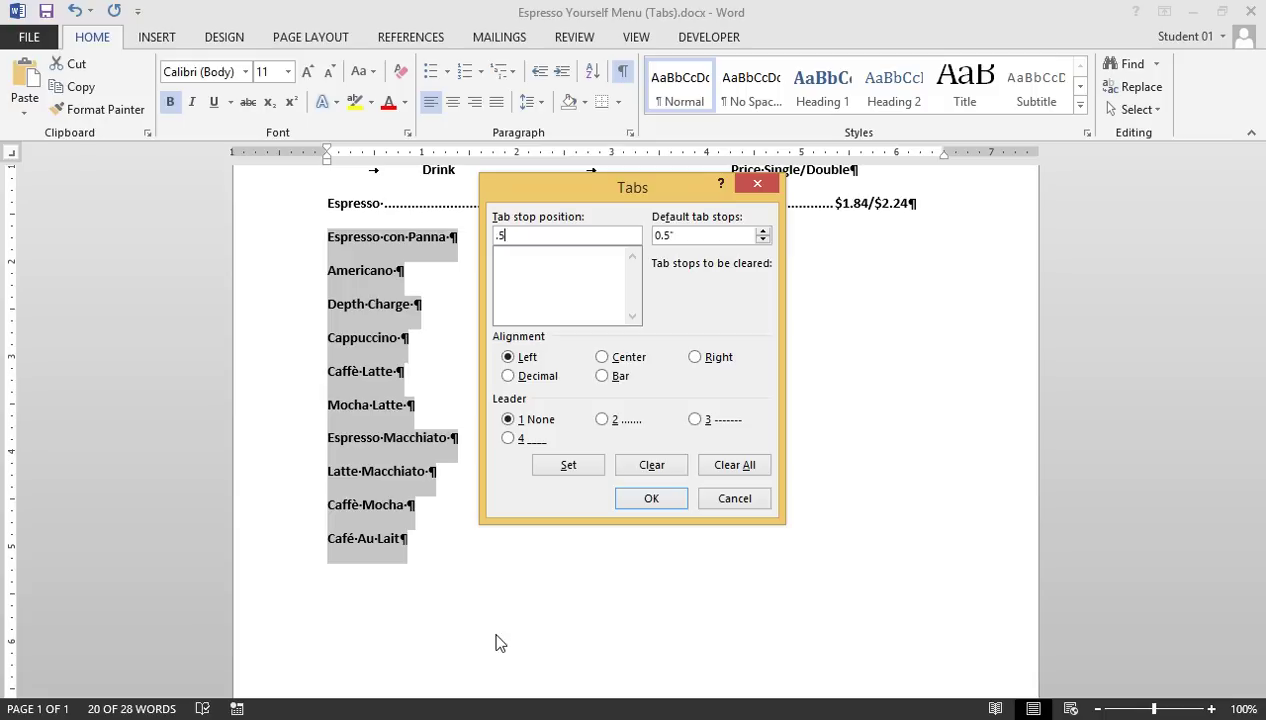
left_click(568, 465)
Give the selected drink lines a decimal tab stop at 5.5 inches with a dotted leader
type("5.5")
left_click(520, 377)
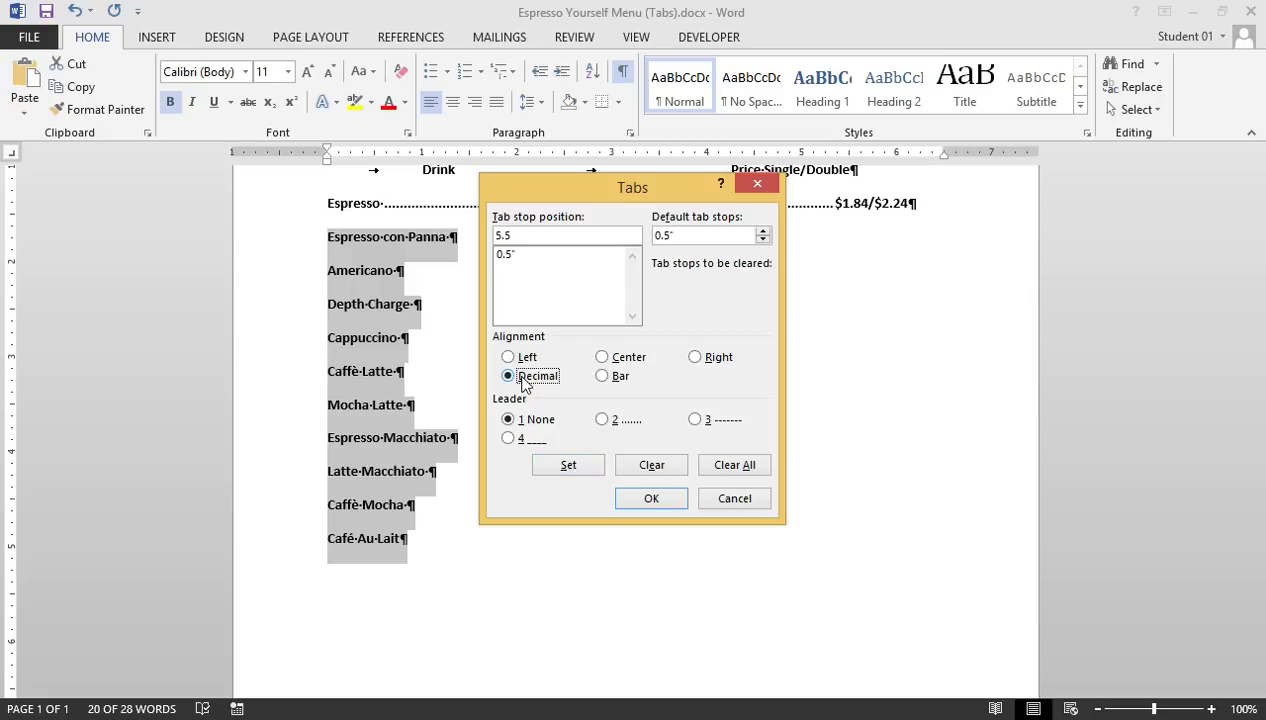
left_click(601, 420)
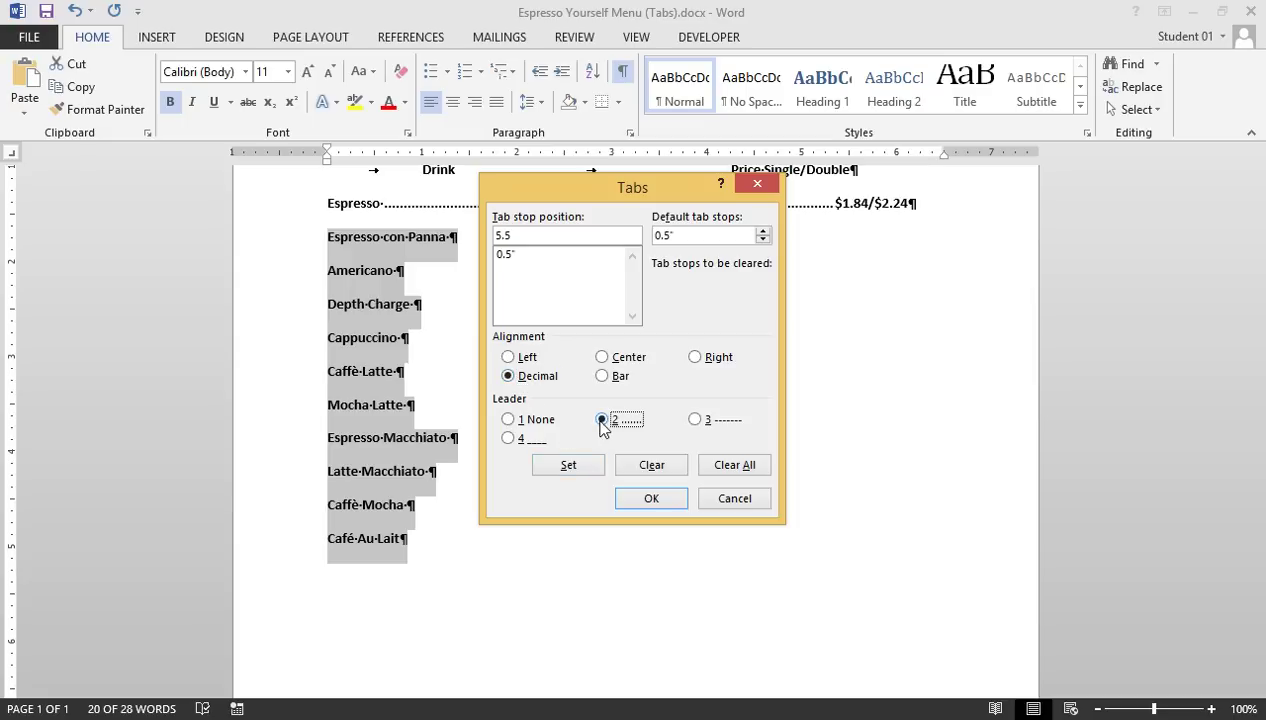
left_click(585, 470)
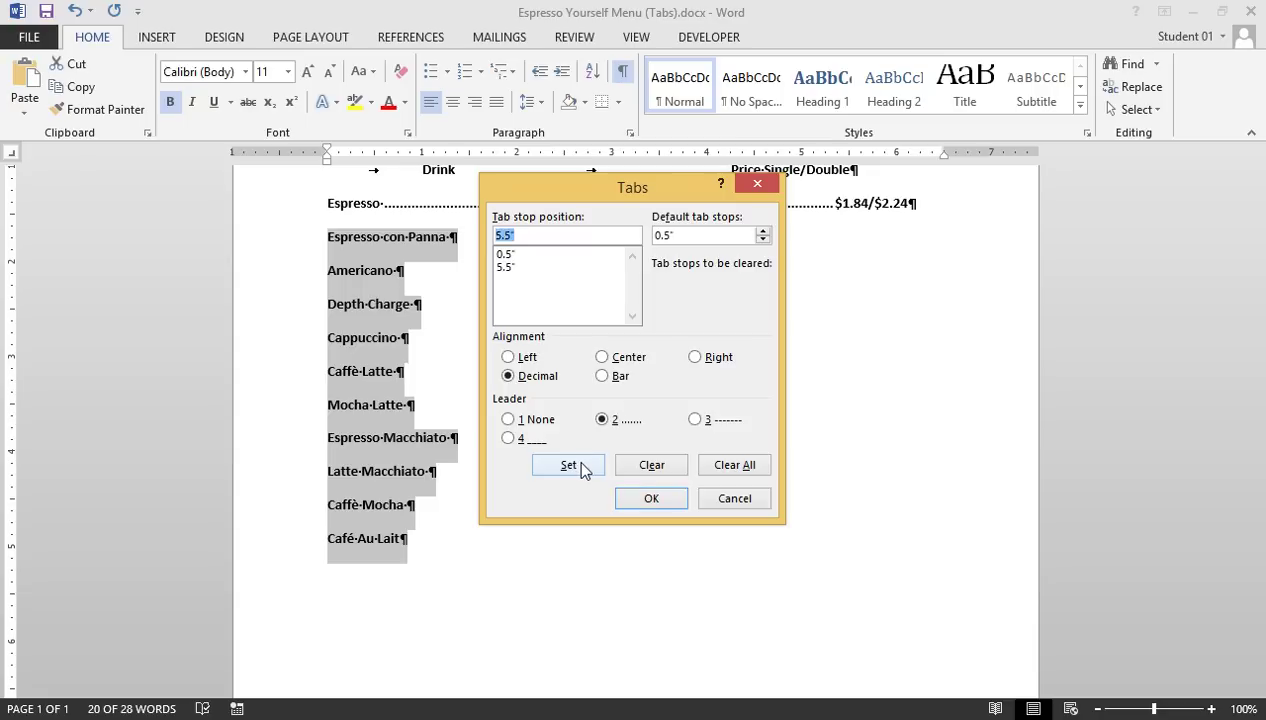
left_click(647, 499)
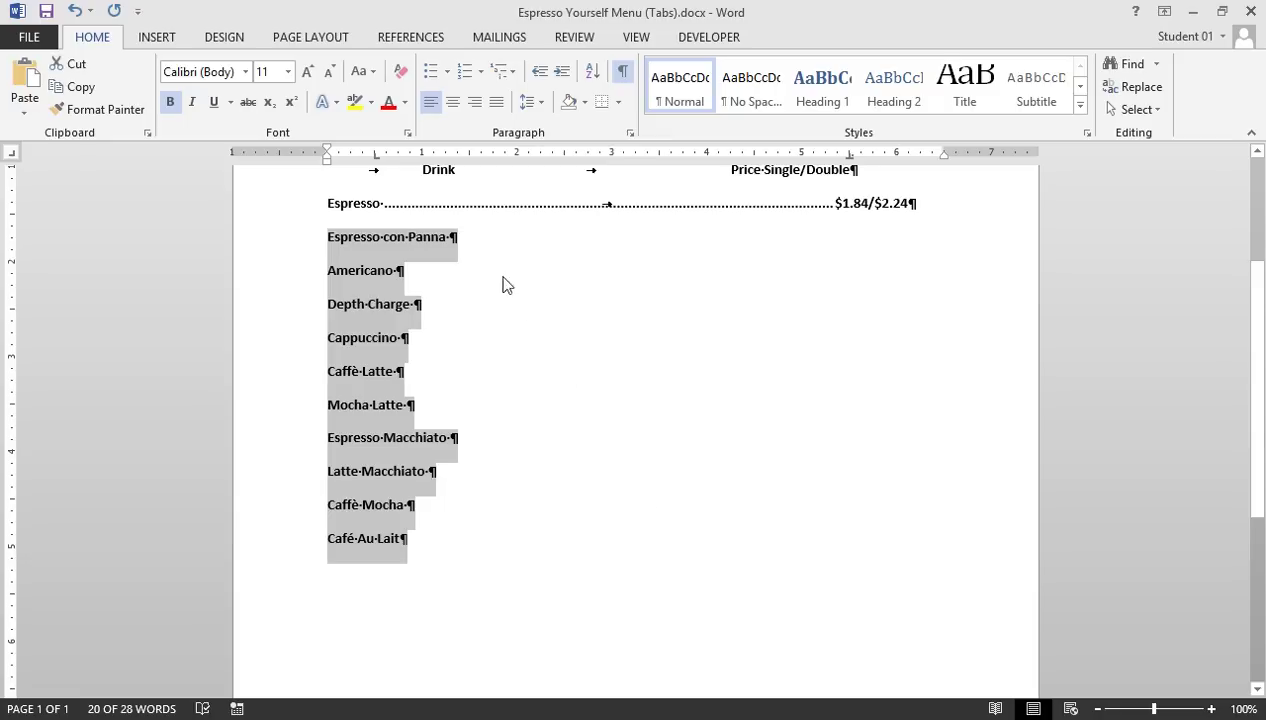
left_click(465, 247)
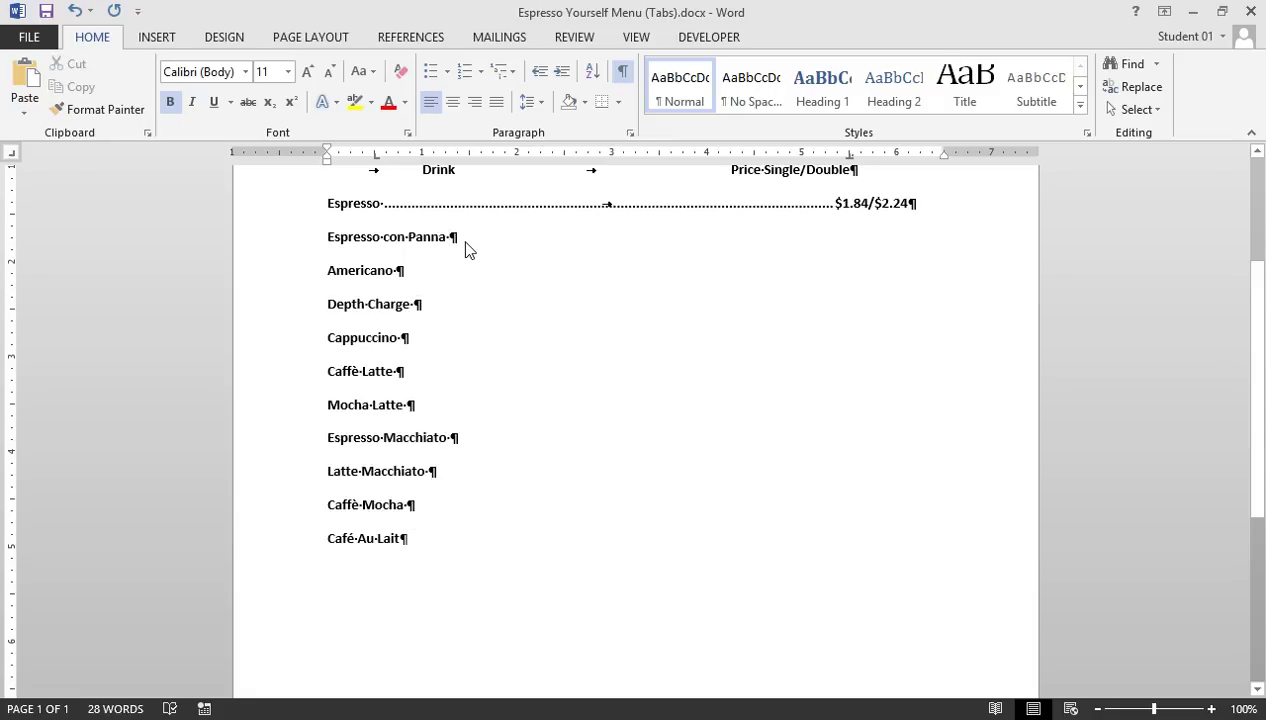
Enter the prices $1.94/$2.34 for Espresso con Panna at the decimal tab stop
key("Tab")
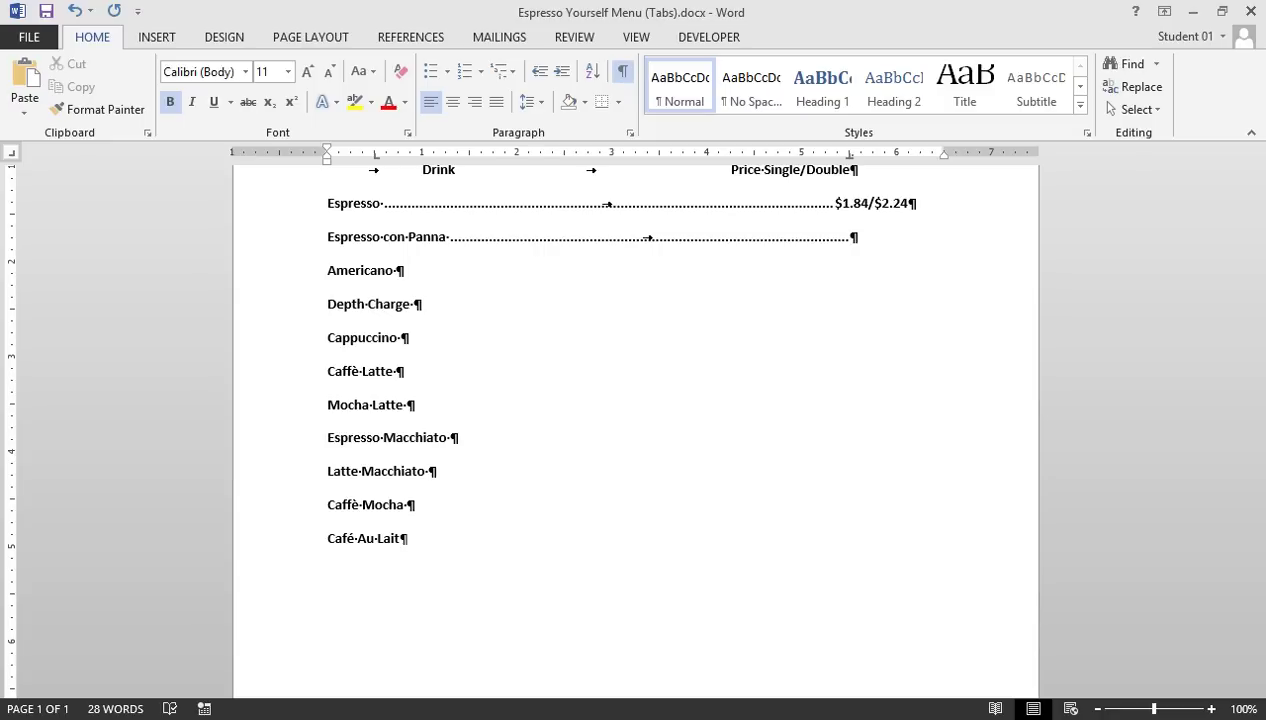
type("$1.94/$2.34")
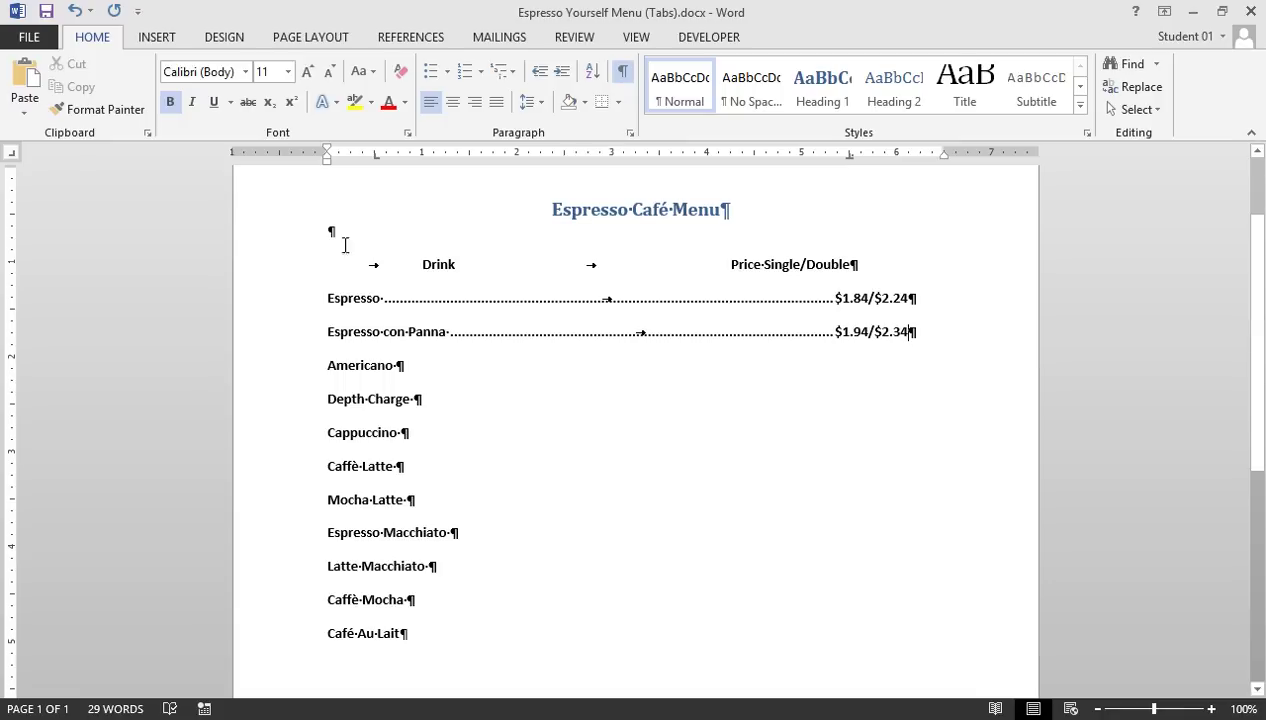
Indent every drink name to the 0.5-inch tab stop and fill in the prices for Americano through Café Au Lait at the decimal tab stop
left_click(335, 312)
key("Tab")
left_click(328, 331)
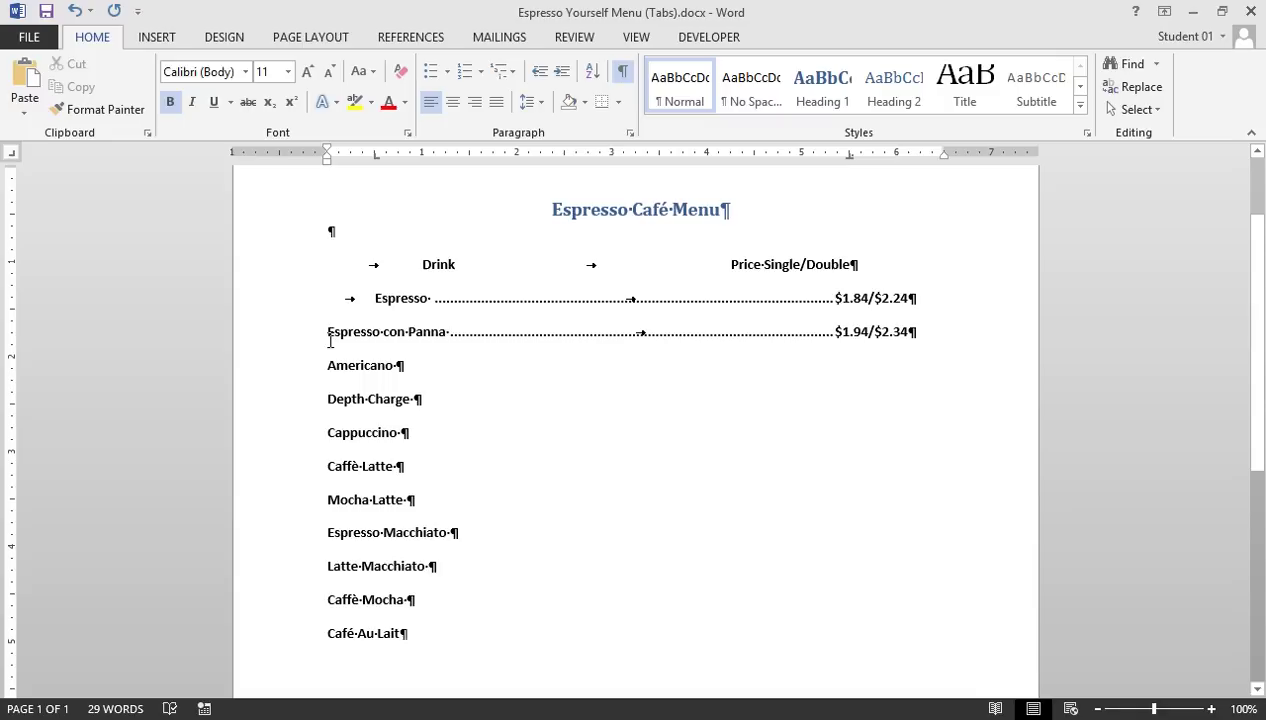
key("Tab")
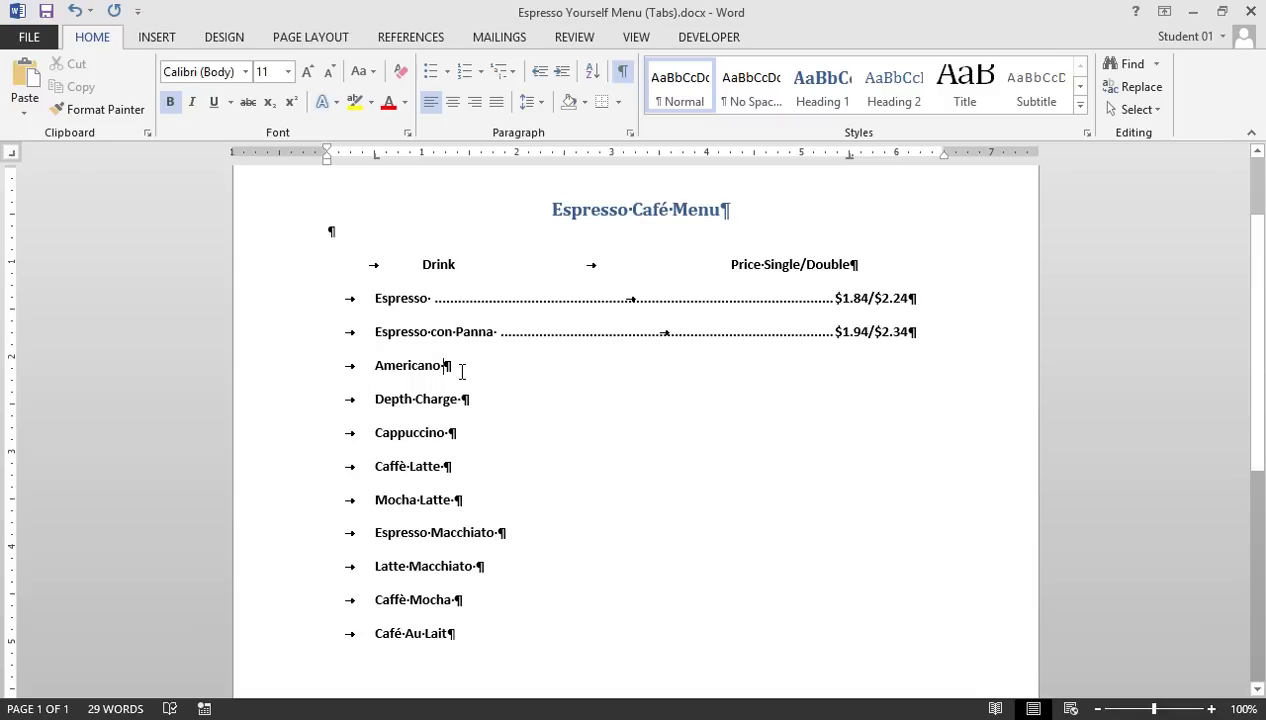
key("Tab")
key("Tab")
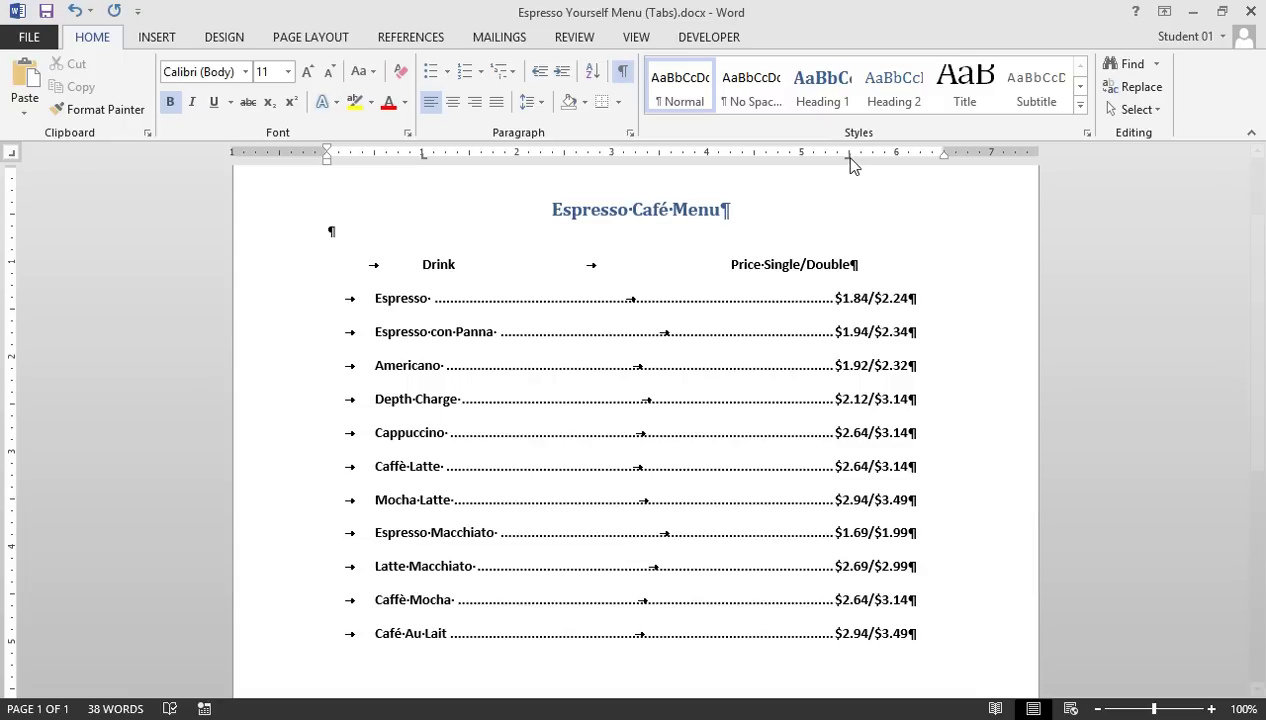
Move the right tab stop of the Price Single/Double heading to about 6.4 inches
left_click_drag(849, 160, 933, 170)
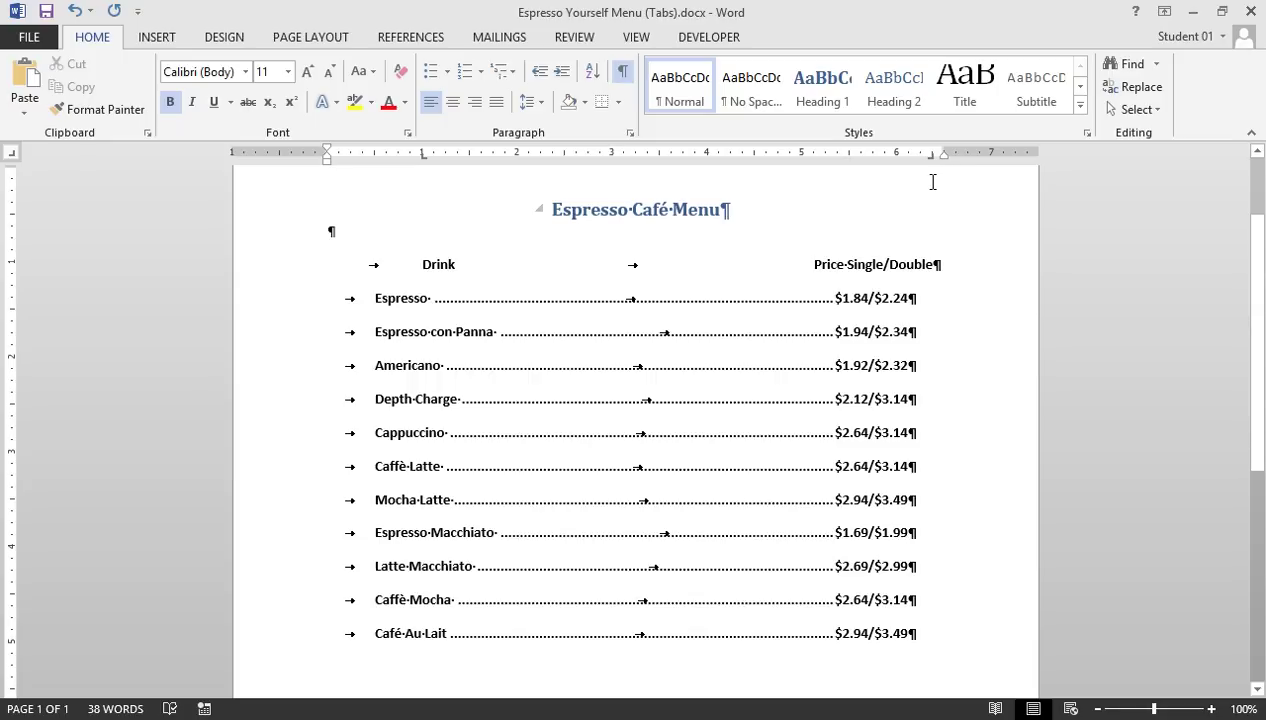
Add a bar tab at about 0.25 inches to all drink lines from Espresso to Café Au Lait
left_click_drag(305, 305, 310, 632)
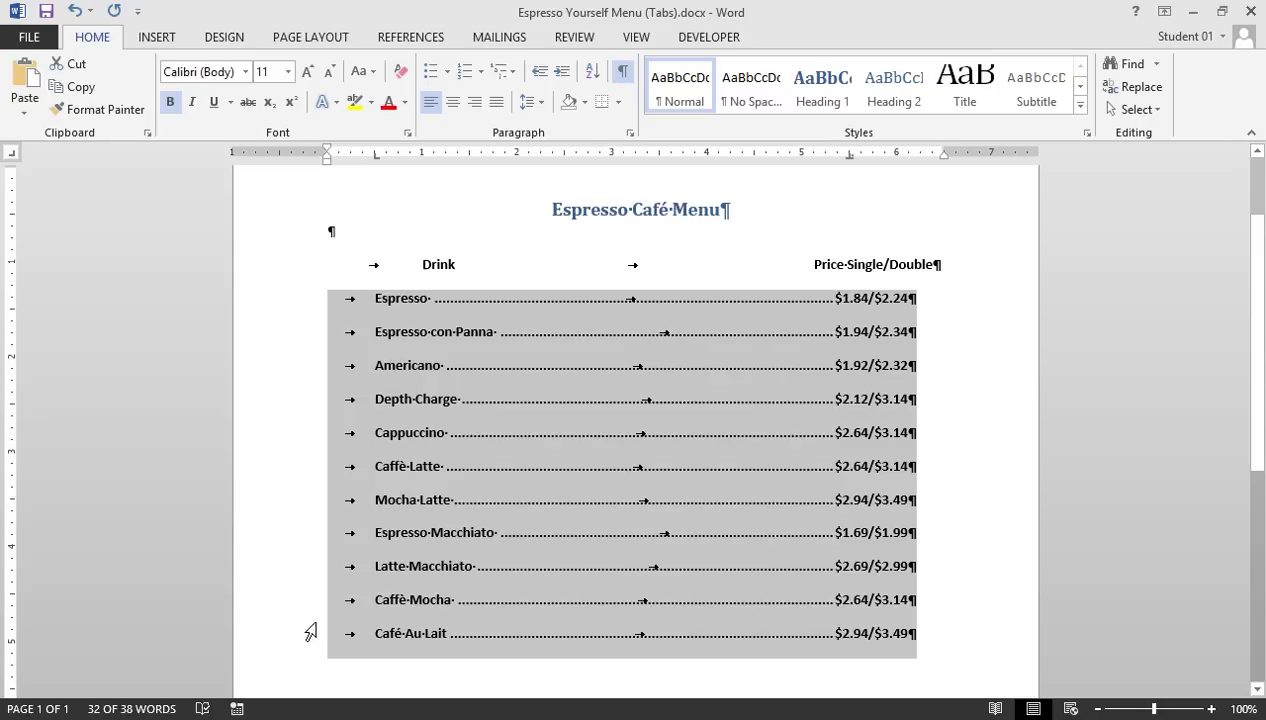
left_click(11, 155)
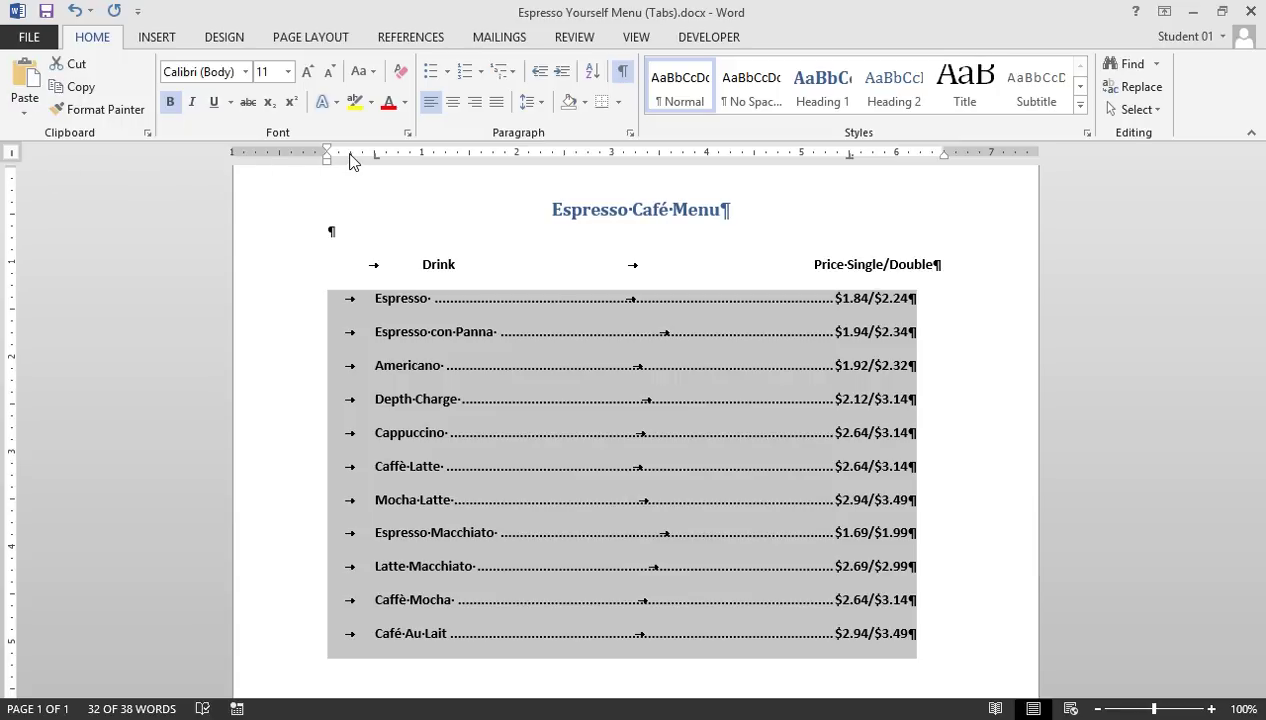
left_click_drag(350, 160, 350, 160)
left_click(478, 274)
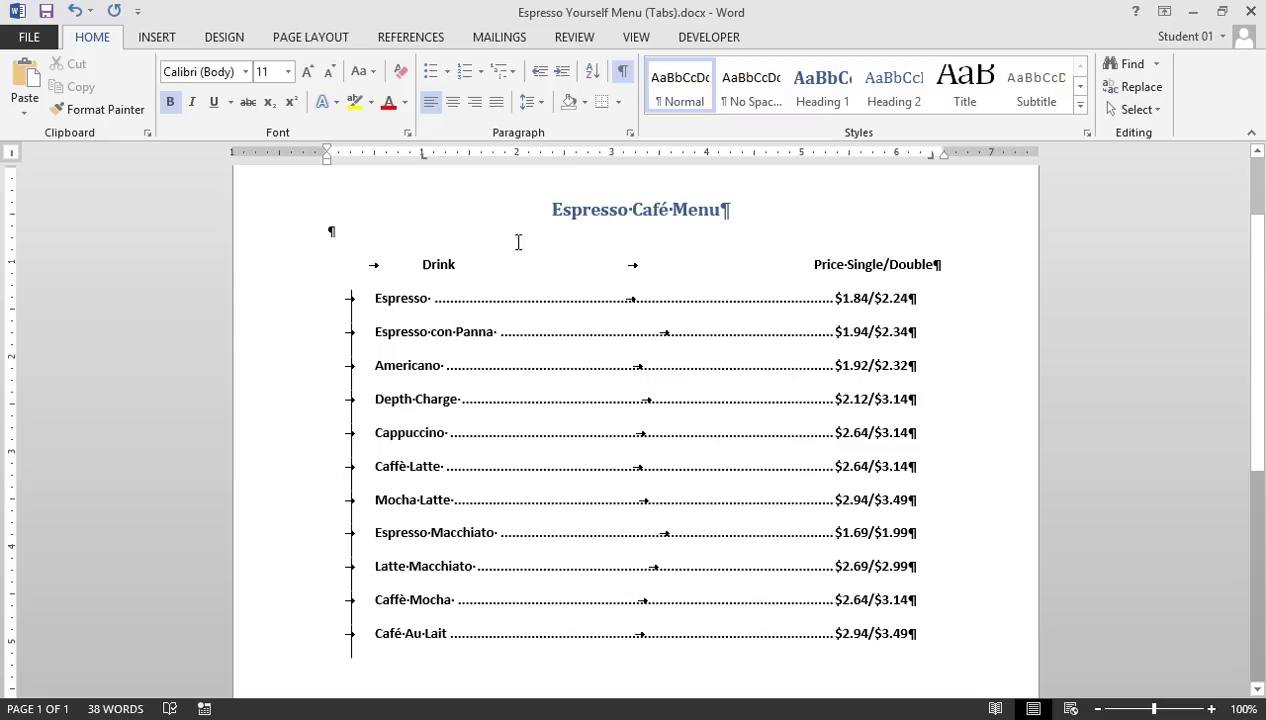
Hide the formatting marks and underline the Drink and Price Single/Double column headings
left_click(624, 74)
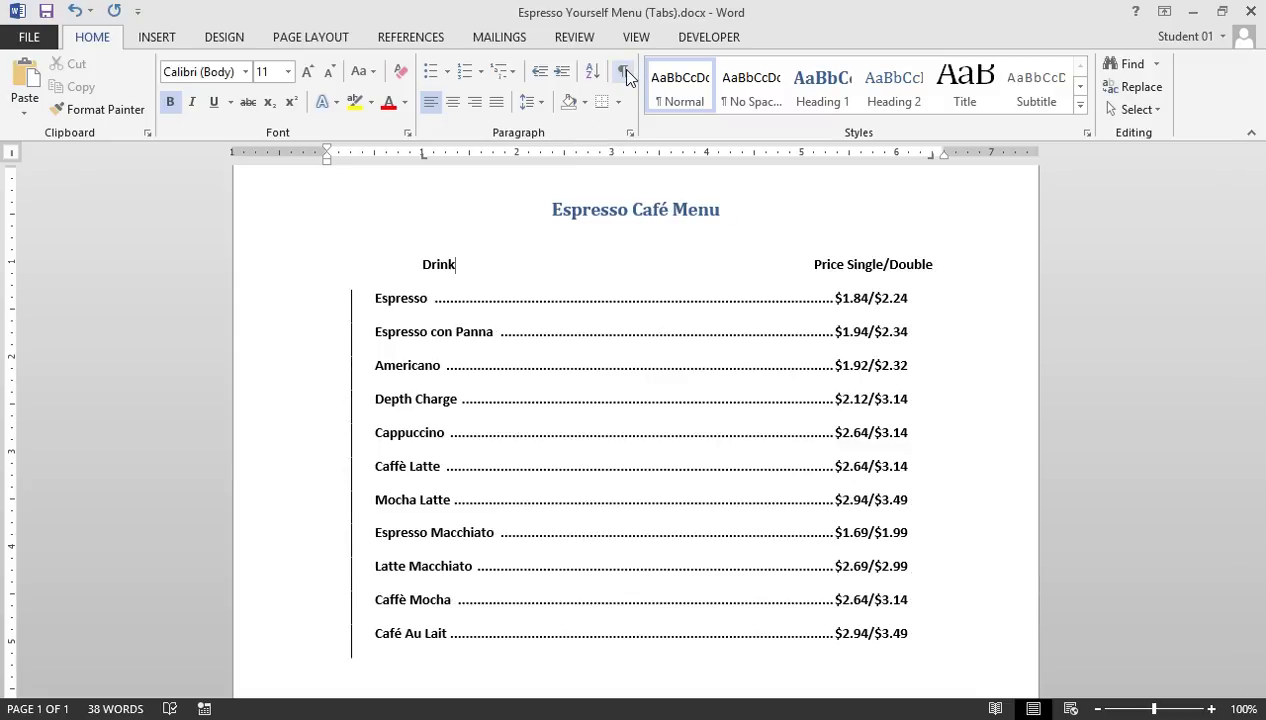
left_click(764, 225)
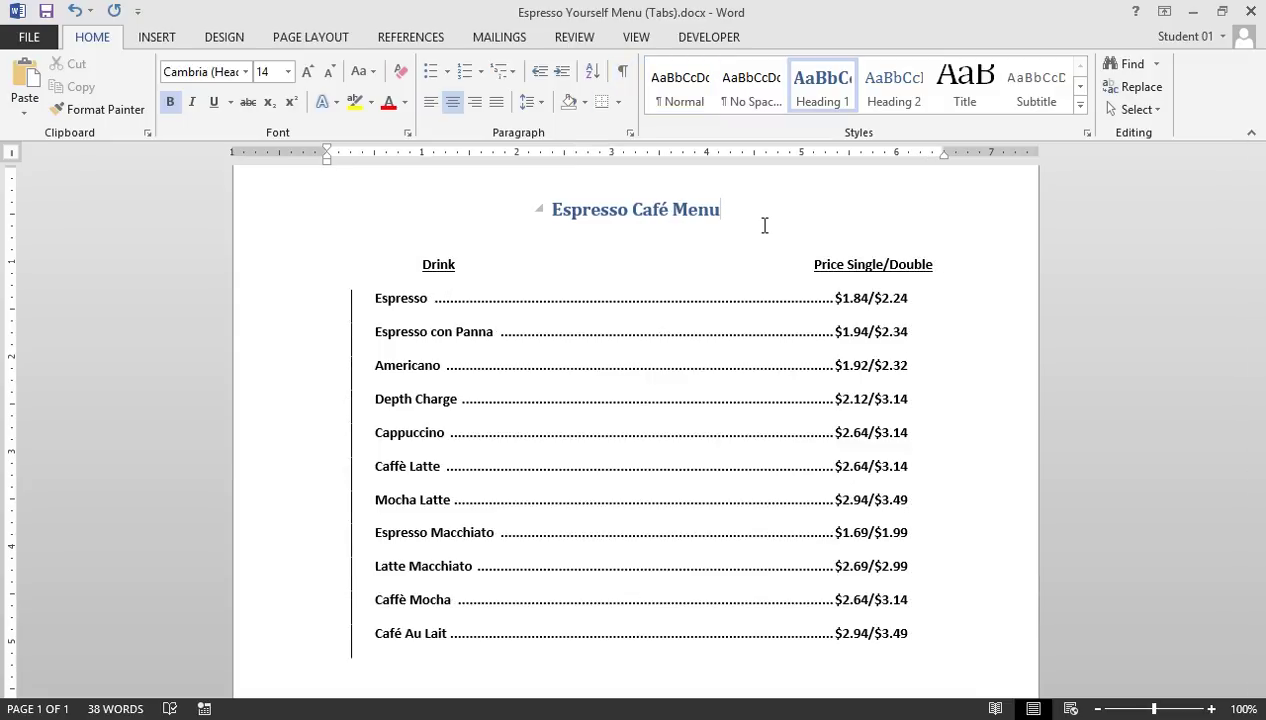